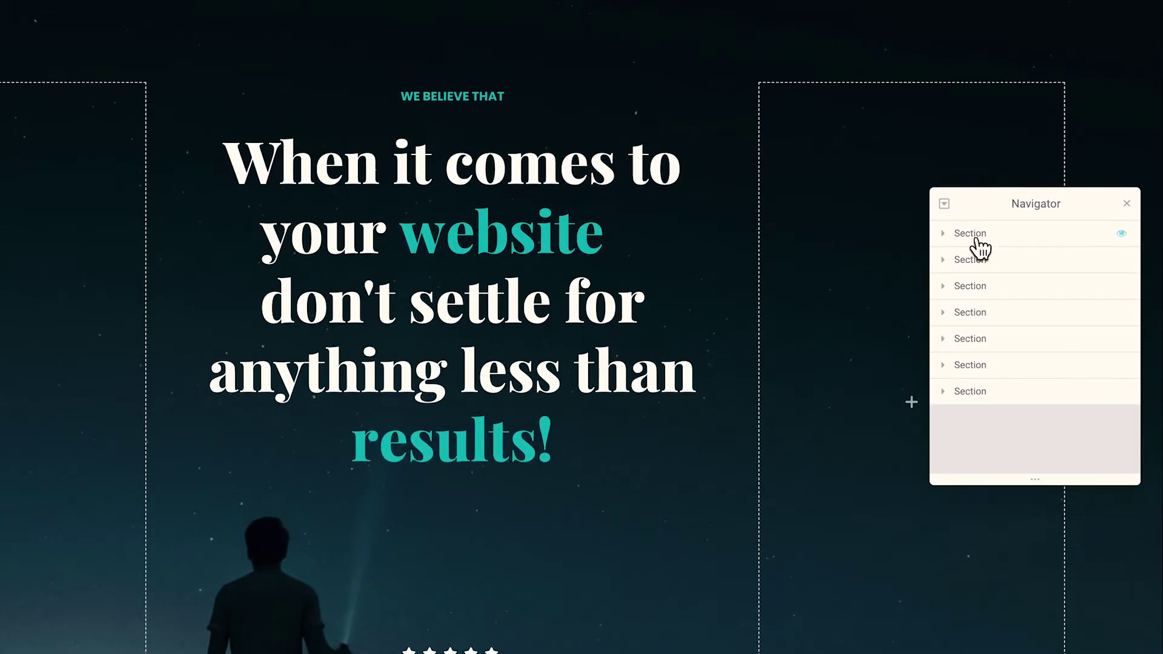
Step: Select the page's first section, then open the second section for editing
click(979, 243)
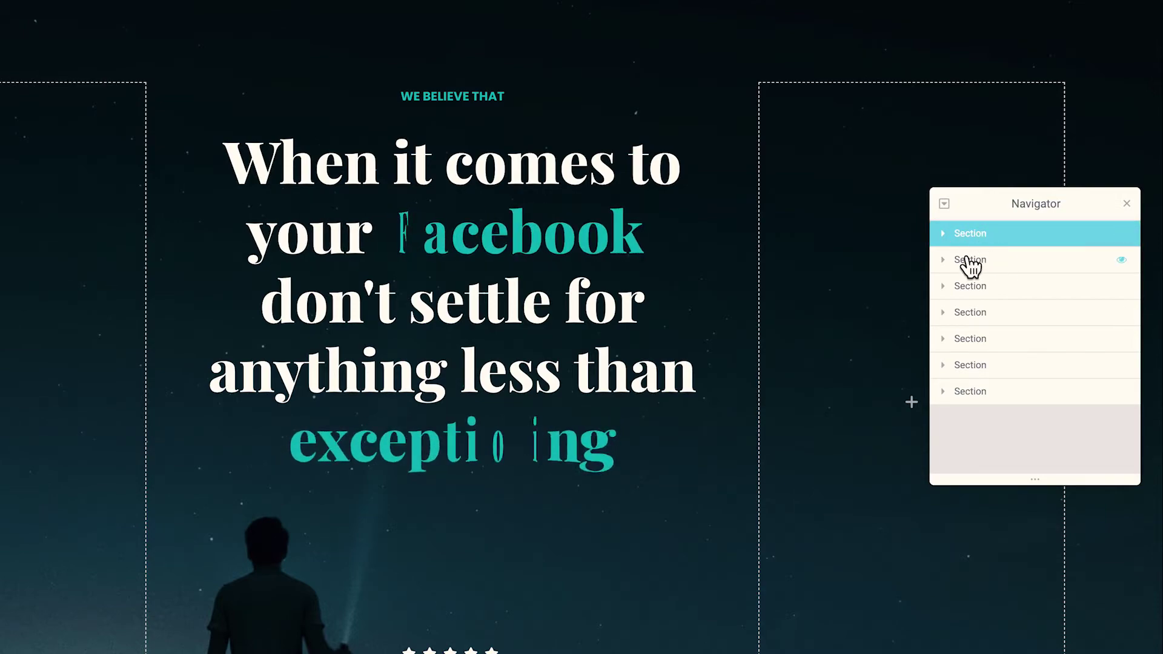
click(971, 262)
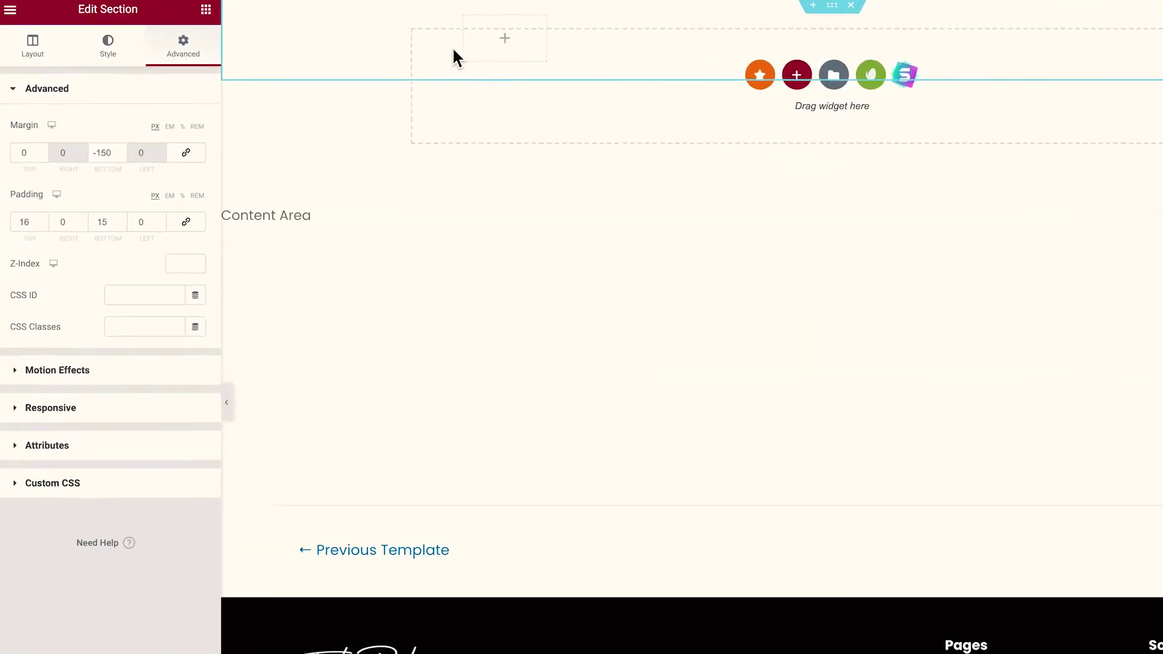
Step: Select the header logo image, then the header section that holds it
click(359, 44)
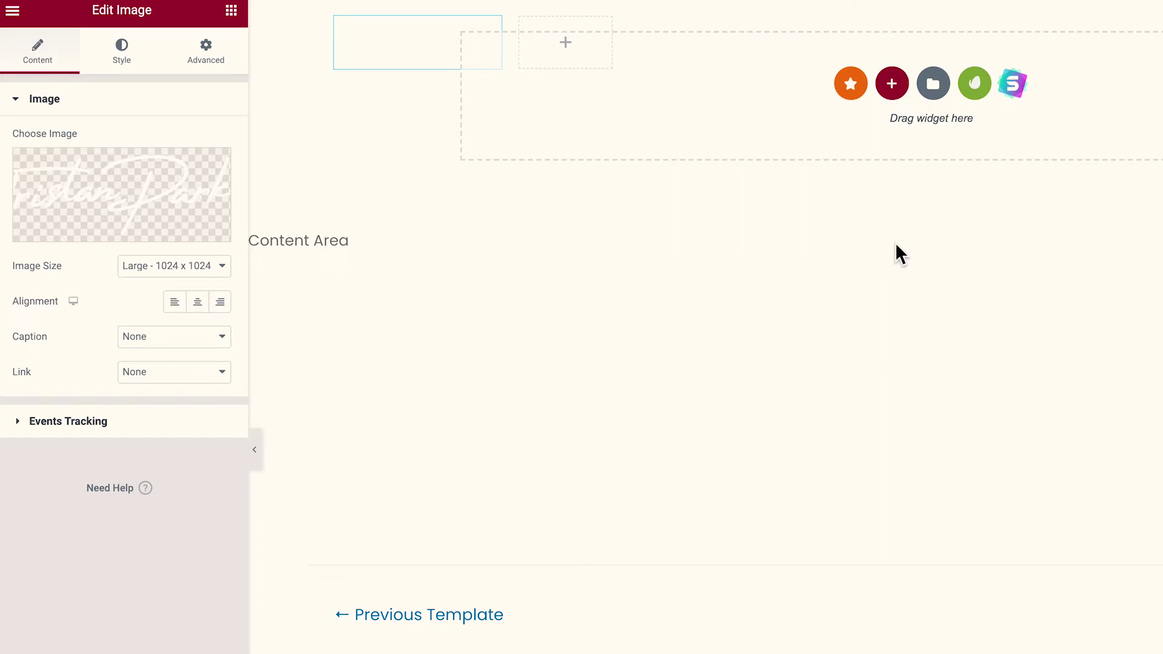
mouse_move(933, 17)
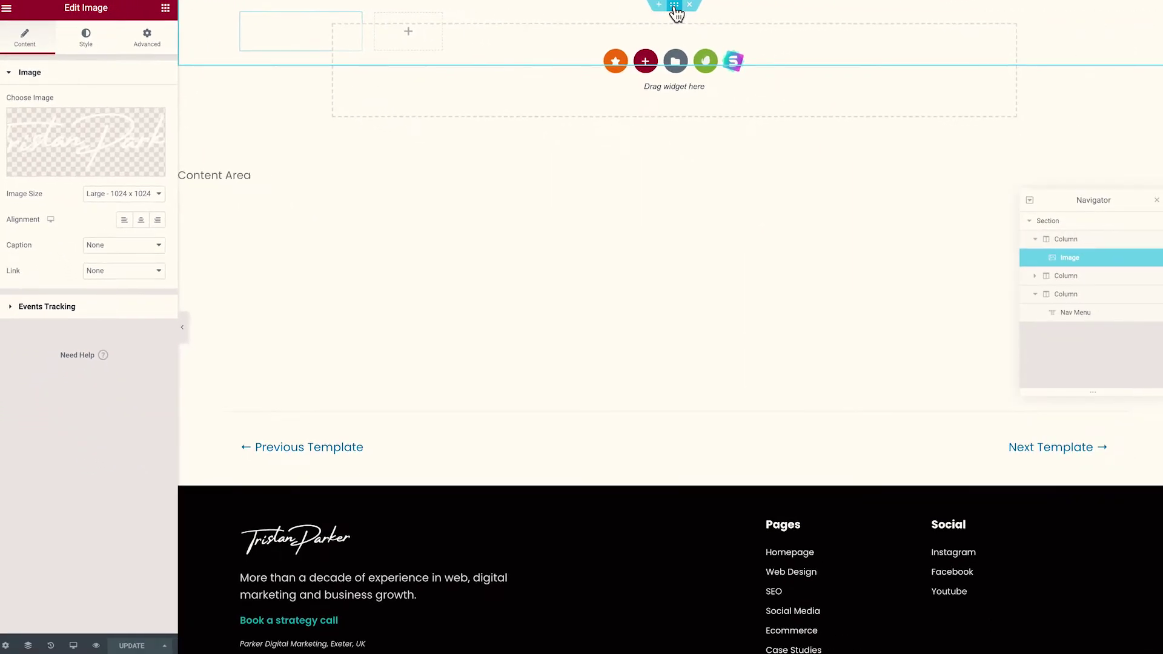
click(731, 7)
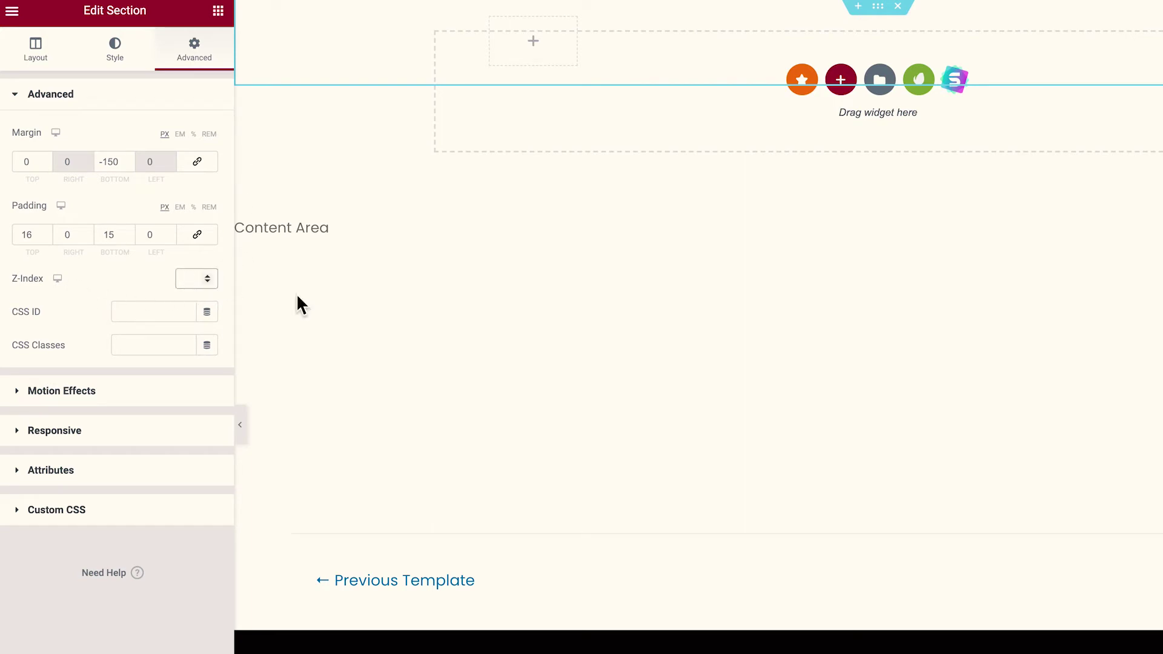
Step: Edit the header section's Z-Index field, entering and then clearing a 0
click(188, 279)
text(0)
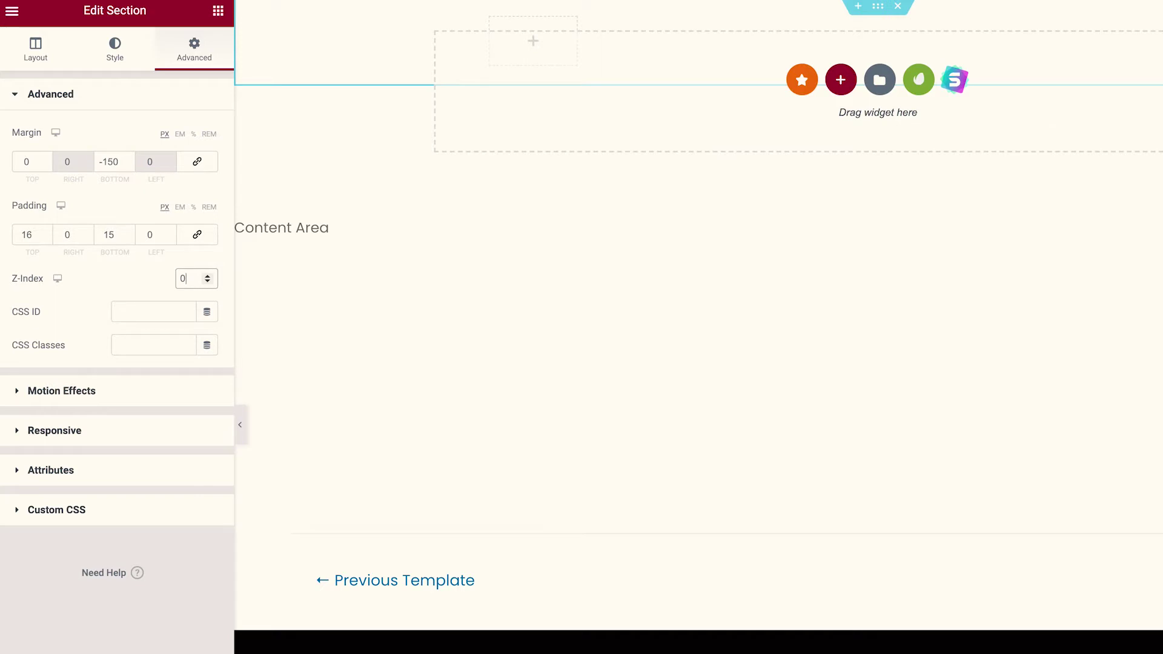
key(BackSpace)
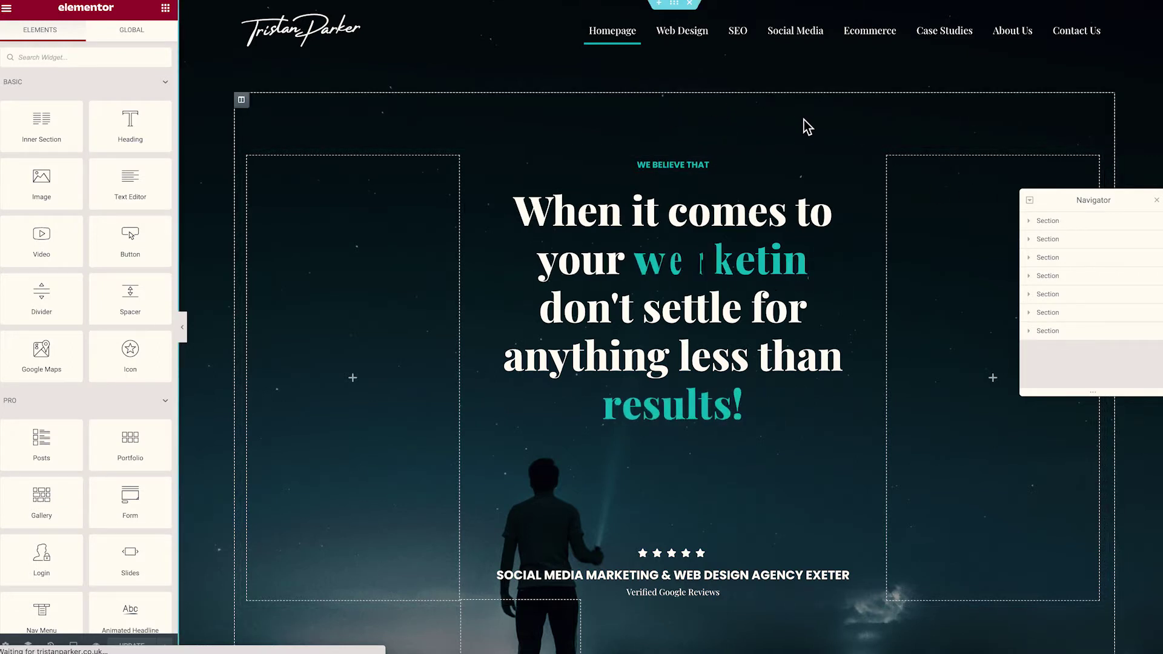
Step: Change the hero section's Z-Index to 2, then back to 0
click(1042, 223)
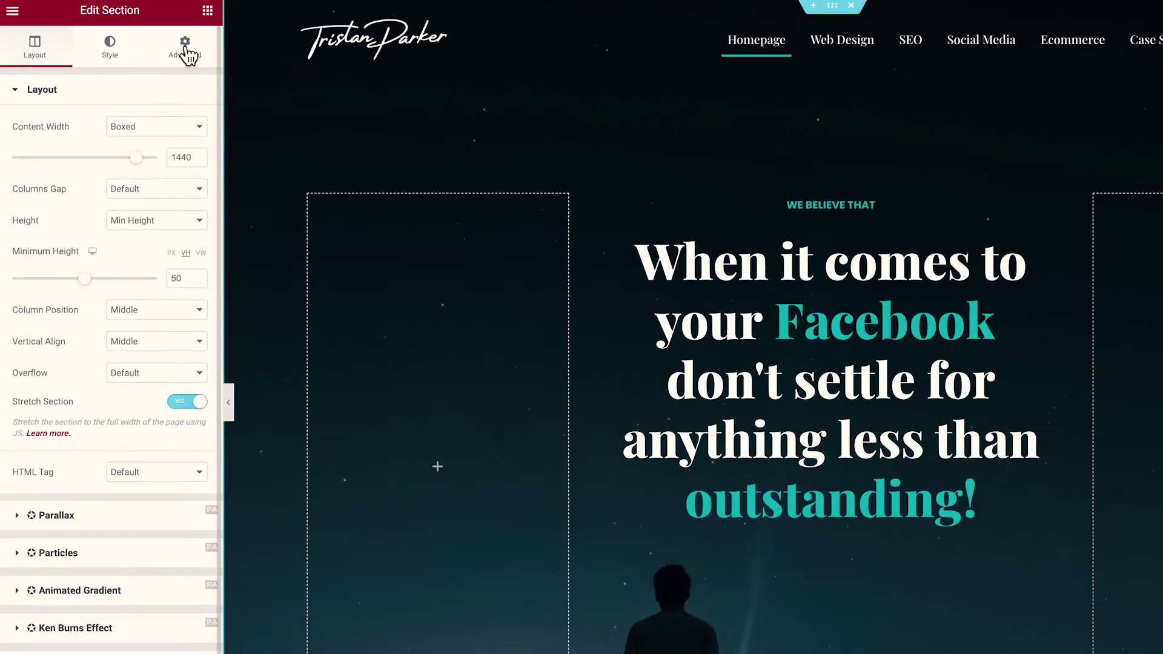
click(148, 40)
click(208, 298)
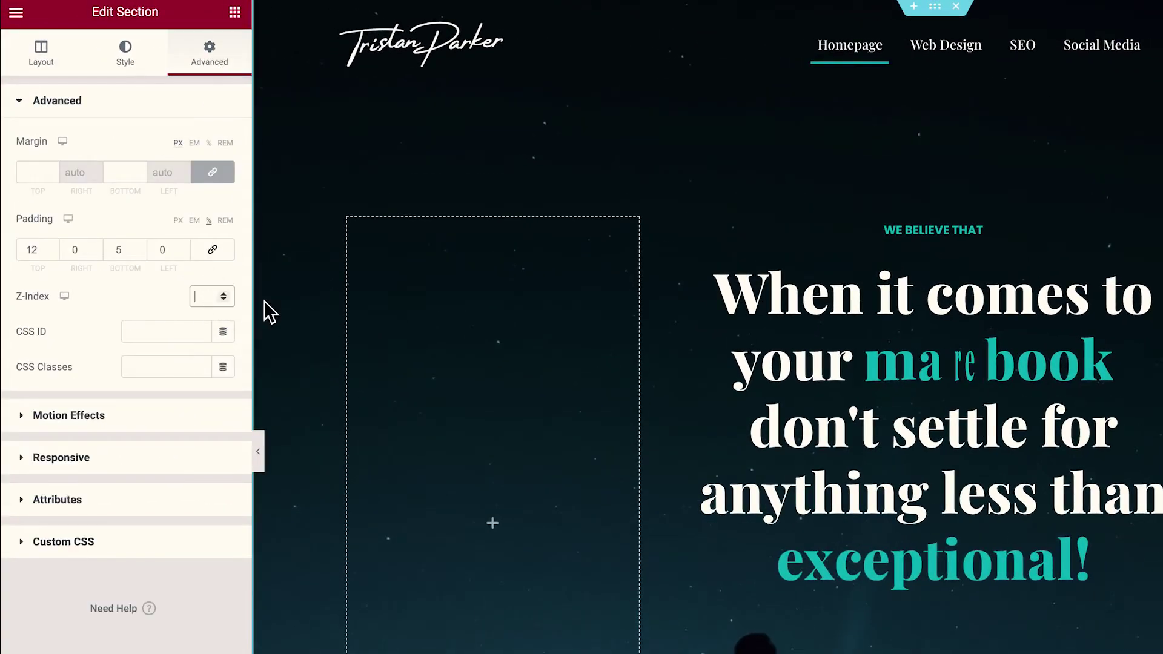
text(2)
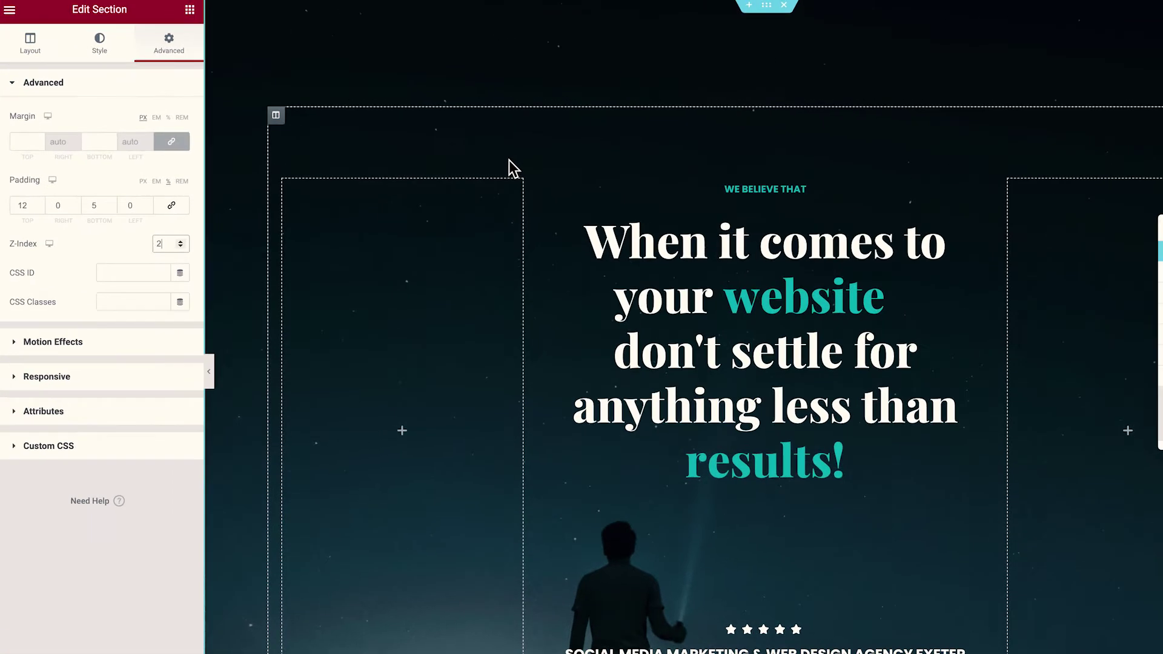
key(BackSpace)
text(0)
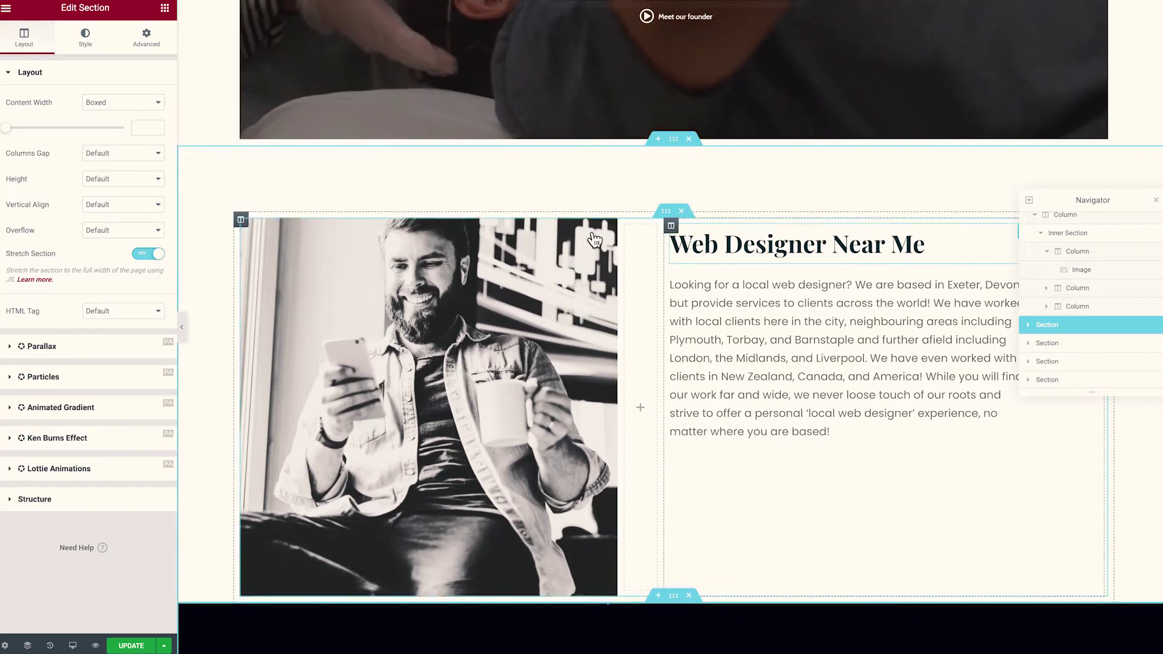
Step: Select the Web Designer Near Me section and inspect the dark section beneath it
scroll(595, 304, down, 3)
scroll(608, 334, up, 1)
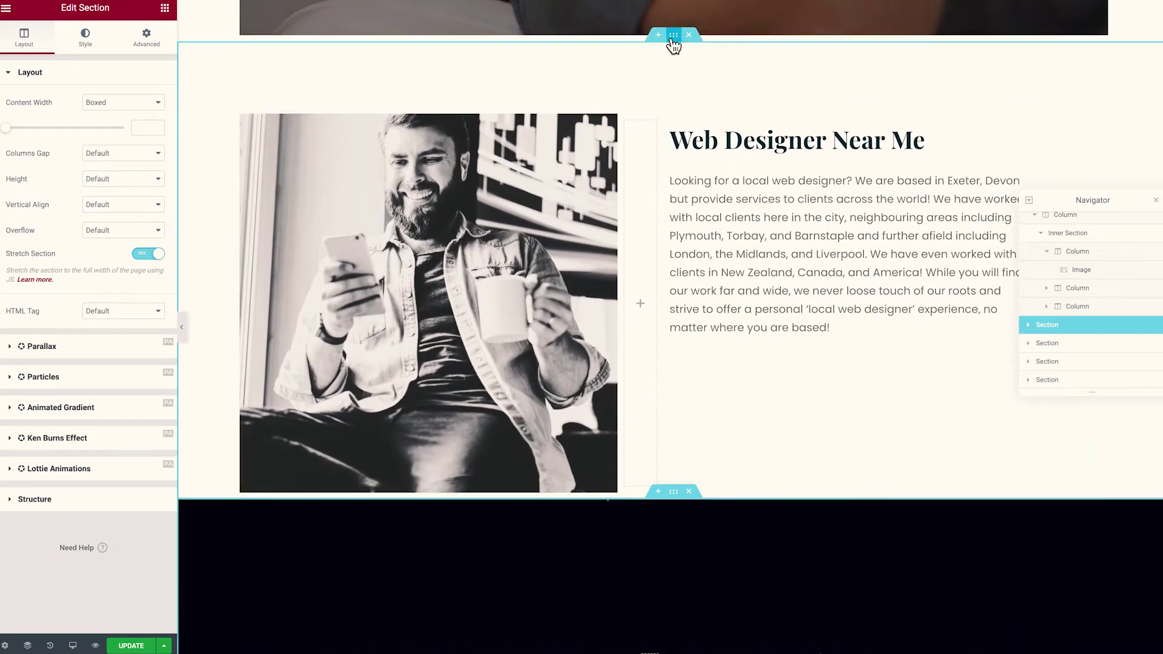
click(673, 45)
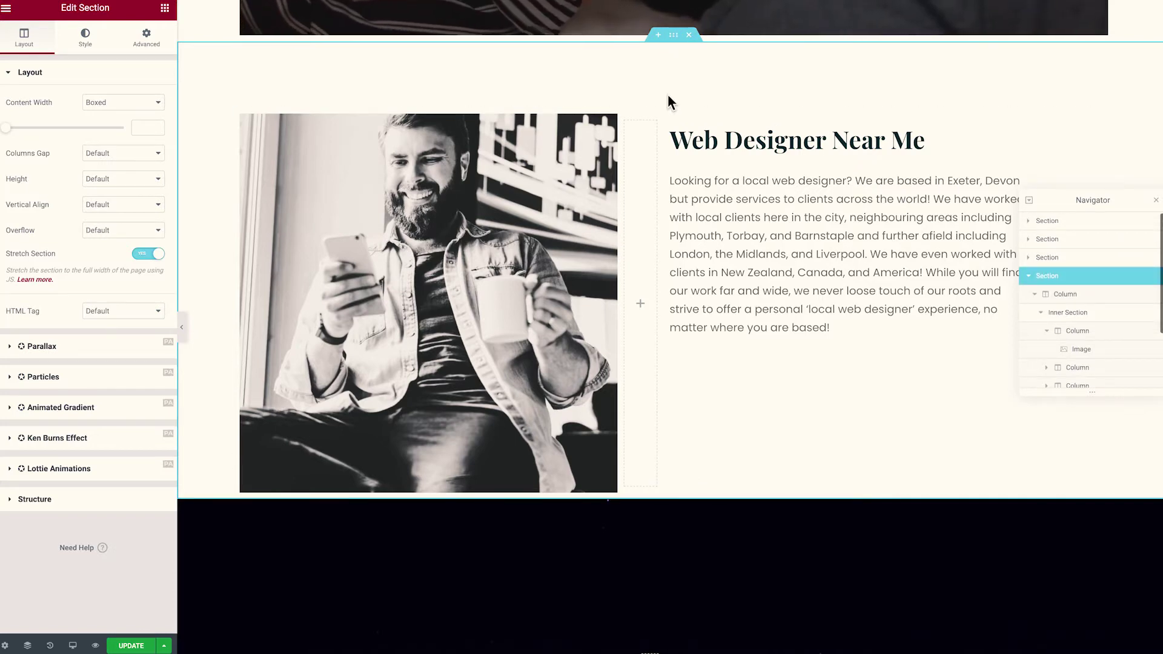
scroll(658, 72, down, 4)
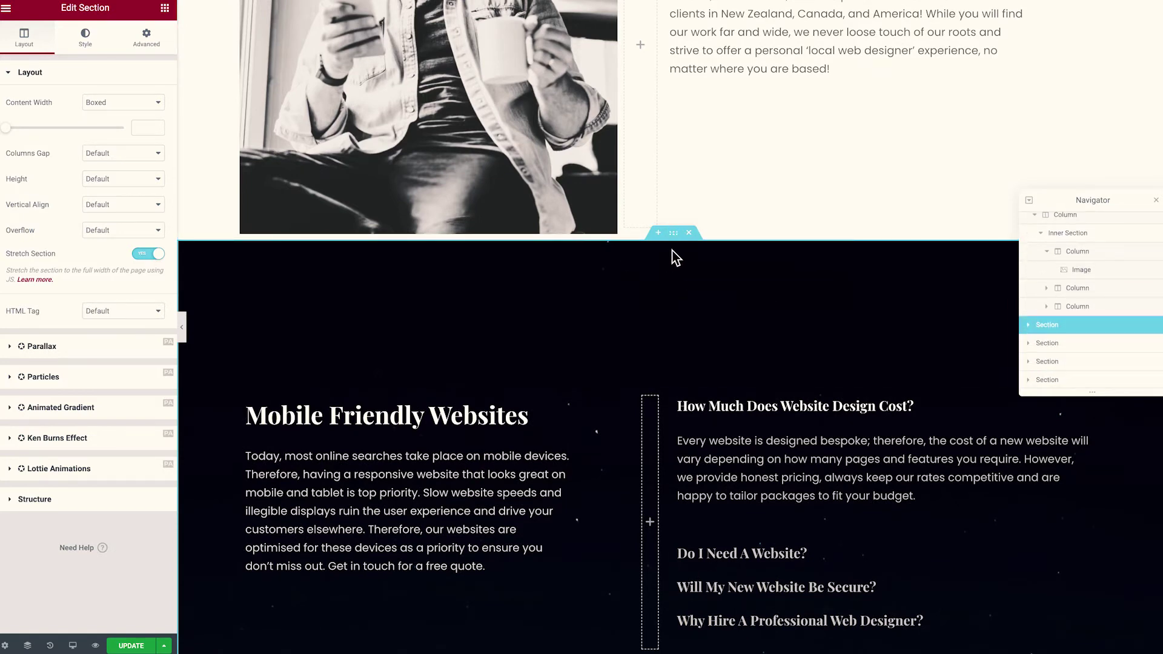
scroll(696, 221, up, 4)
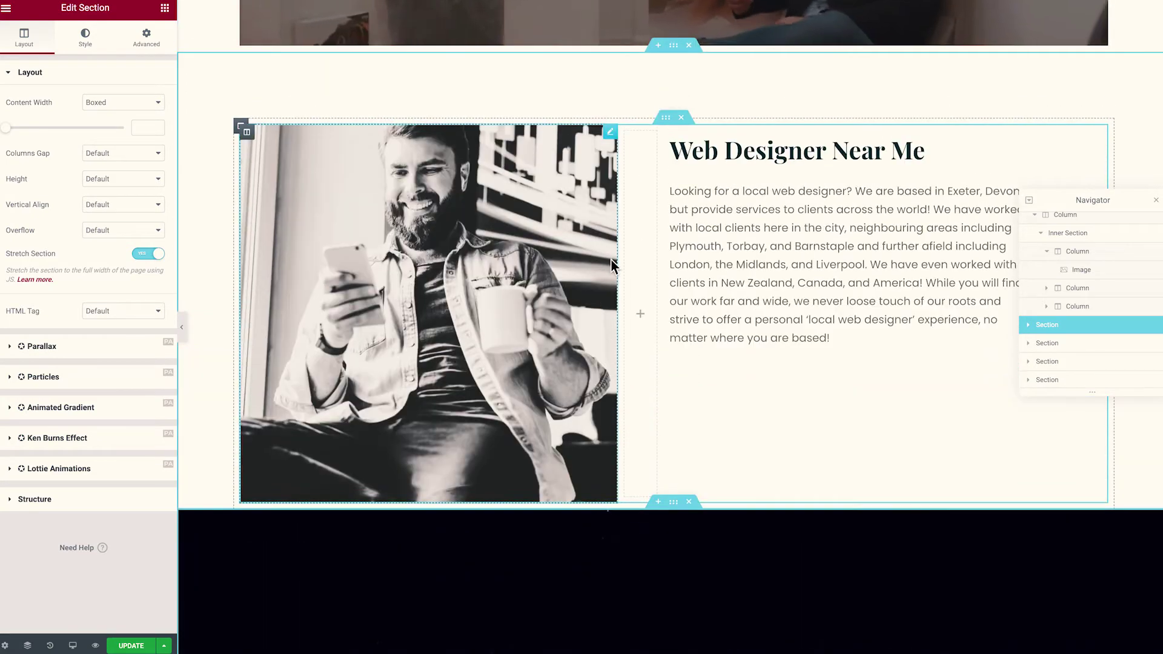
scroll(649, 226, down, 4)
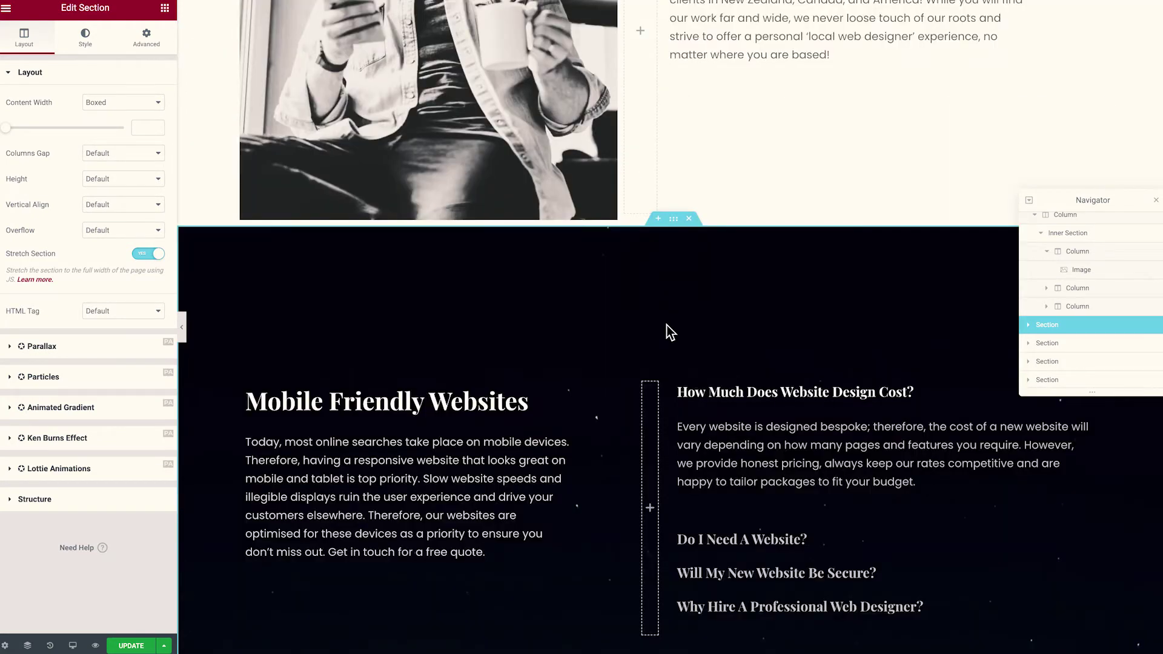
scroll(663, 343, up, 5)
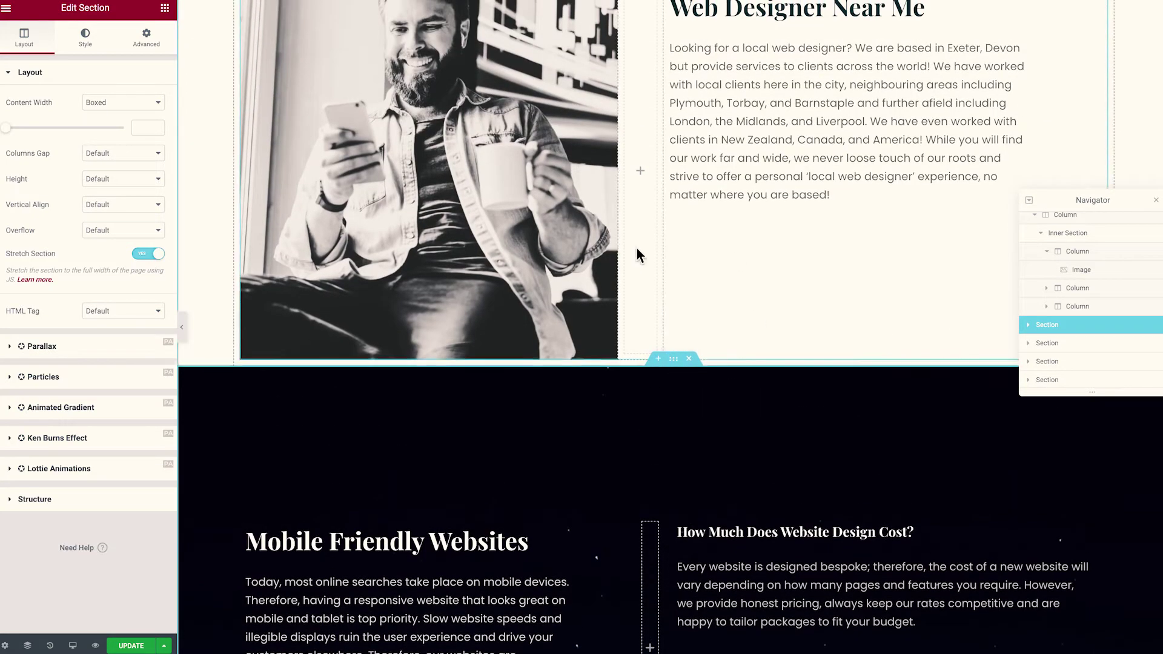
scroll(637, 248, down, 2)
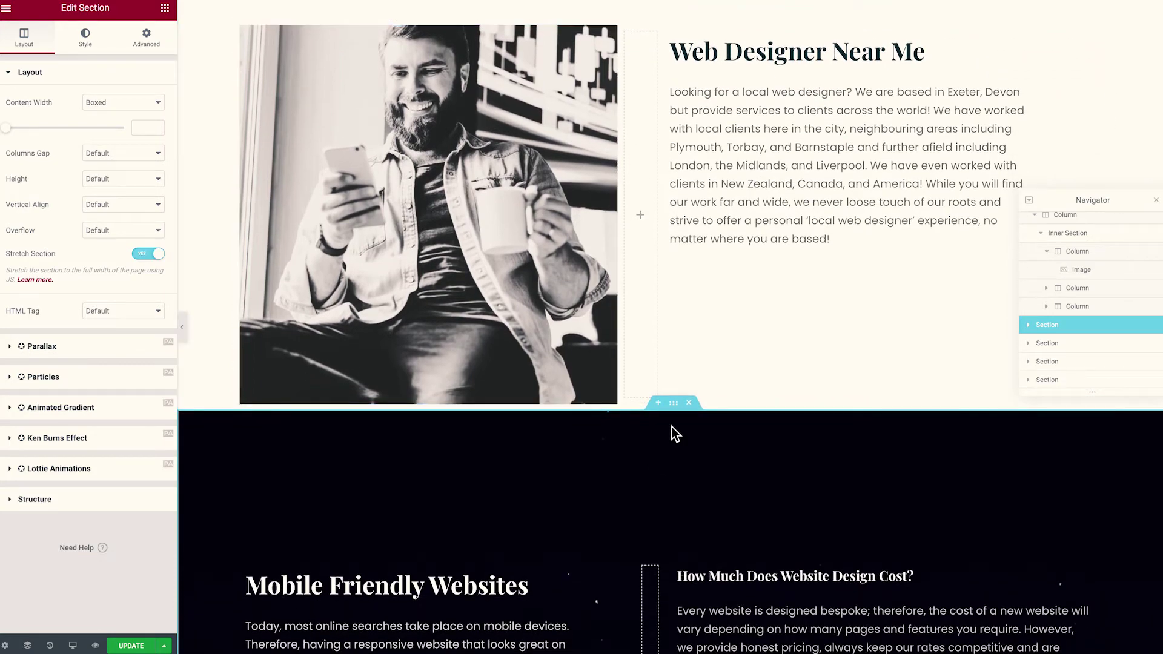
Step: Lower the dark section's top margin step by step to -179 so it overlaps the image
click(150, 44)
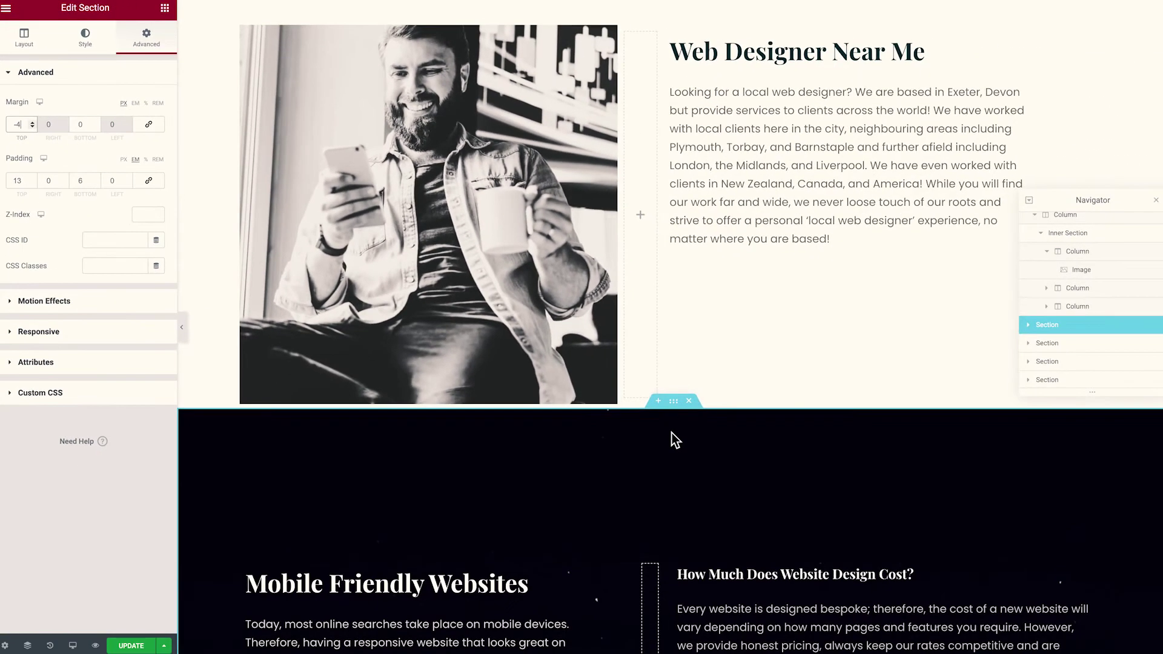
key(Down)
key(Down)
key(Down)
key(Down)
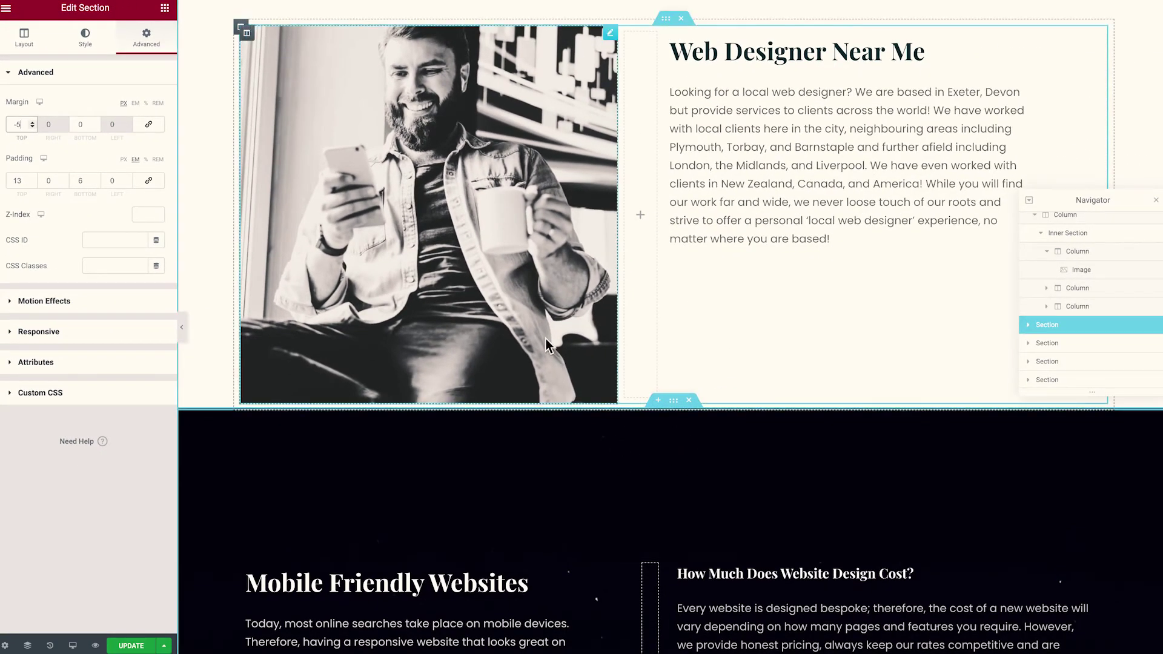
key(Down)
key(Down)
key(Down)
key(Down)
key(Down)
key(Down)
key(Down)
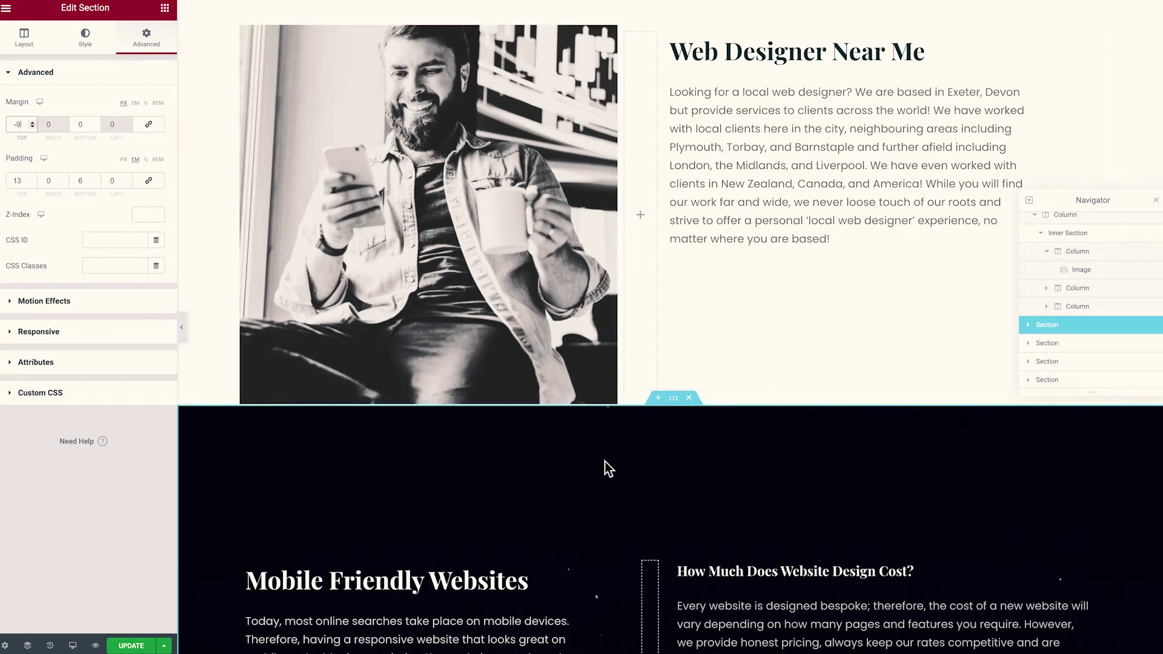
key(Down)
key(Down)
key(Down)
key(Down)
key(Down)
key(Down)
key(Down)
key(Down)
key(Down)
key(Down)
key(Down)
key(Down)
key(Down)
key(Down)
key(Down)
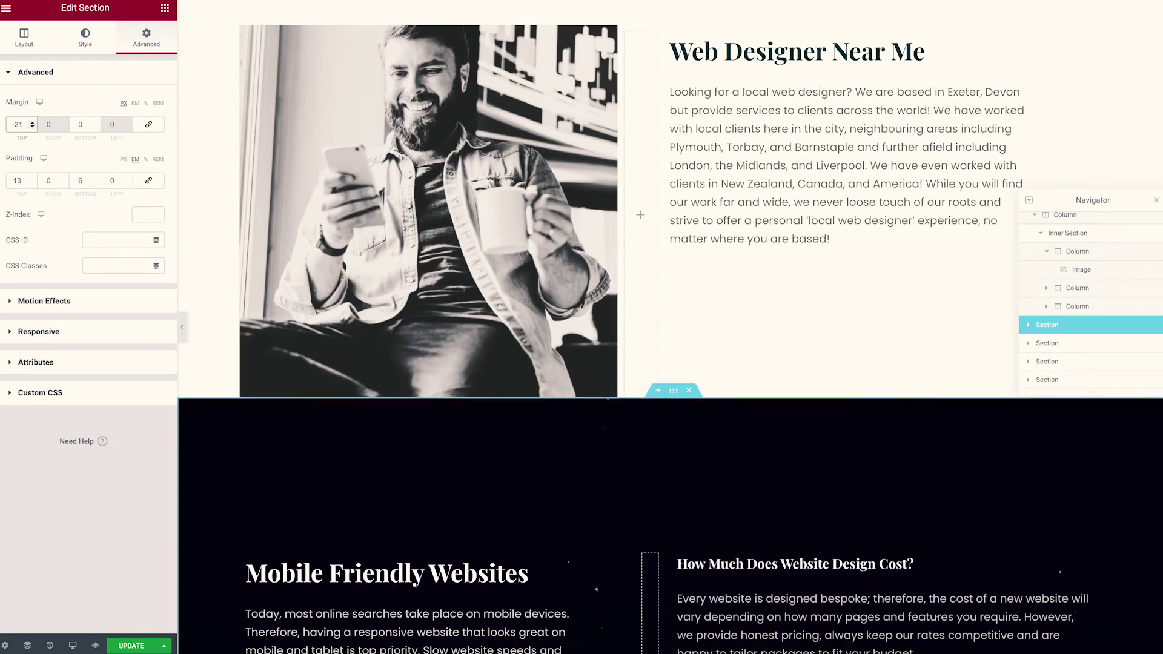
key(Down)
key(Down)
key(Down)
key(Down)
key(Down)
key(Down)
key(Down)
key(Down)
key(Down)
key(Down)
key(Down)
key(Down)
key(Down)
key(Down)
key(Down)
key(Down)
key(Down)
key(Down)
key(Down)
key(Down)
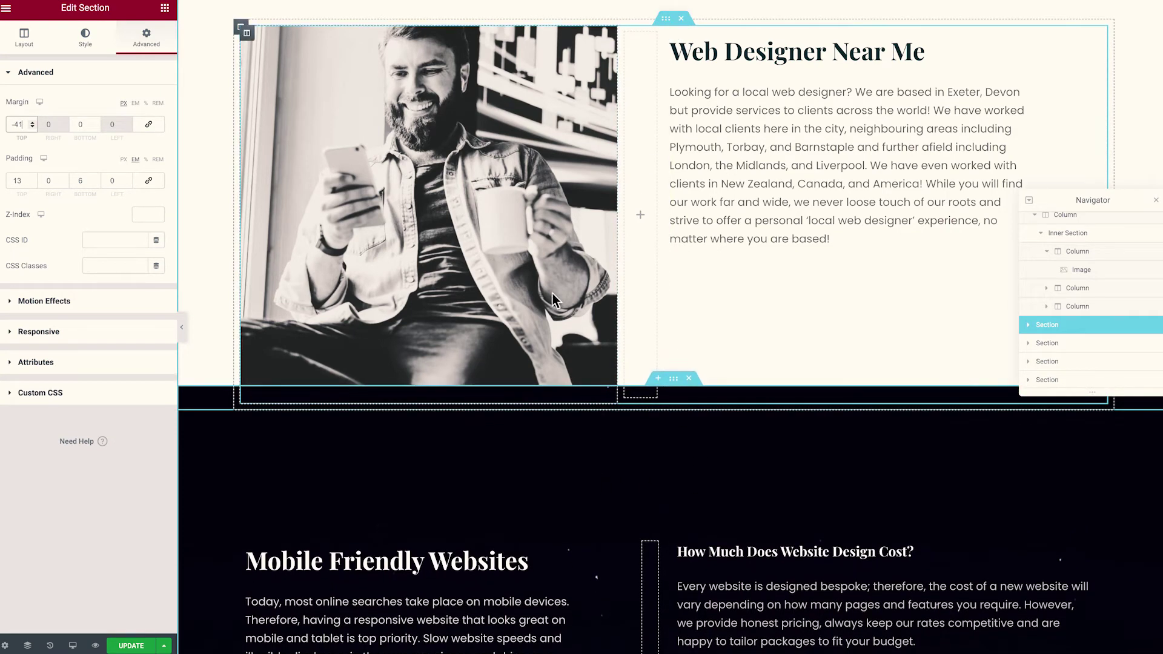
key(Down)
key(Down)
key(Down)
key(Down)
key(Down)
key(Down)
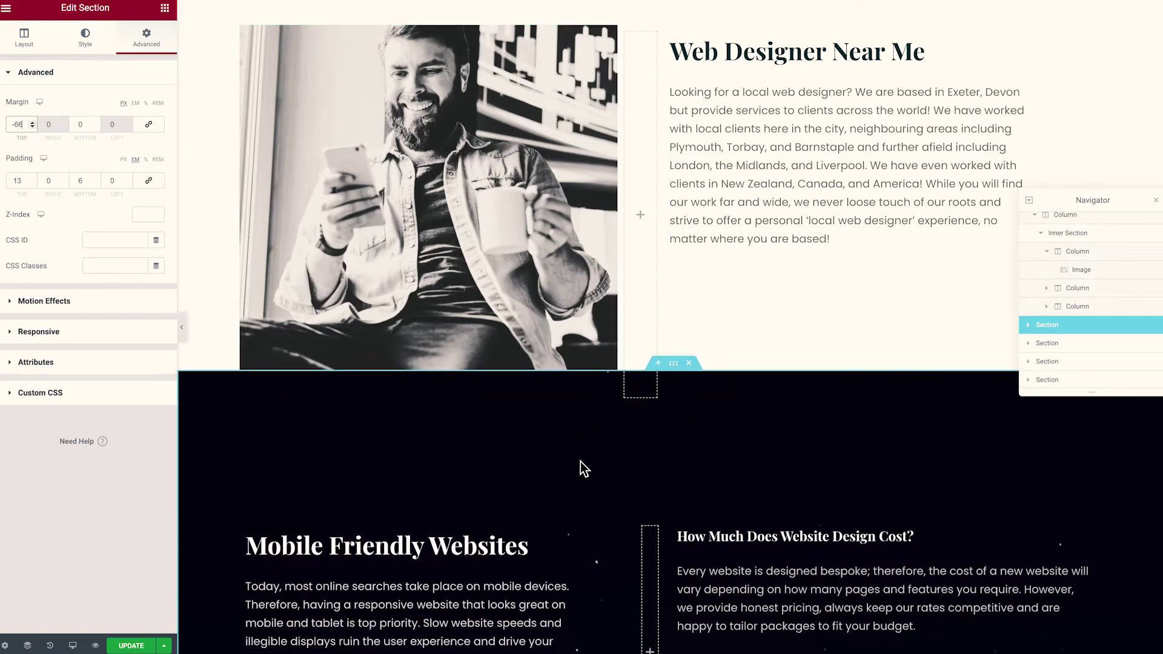
key(Down)
key(Down)
key(Down)
key(Down)
key(Down)
key(Down)
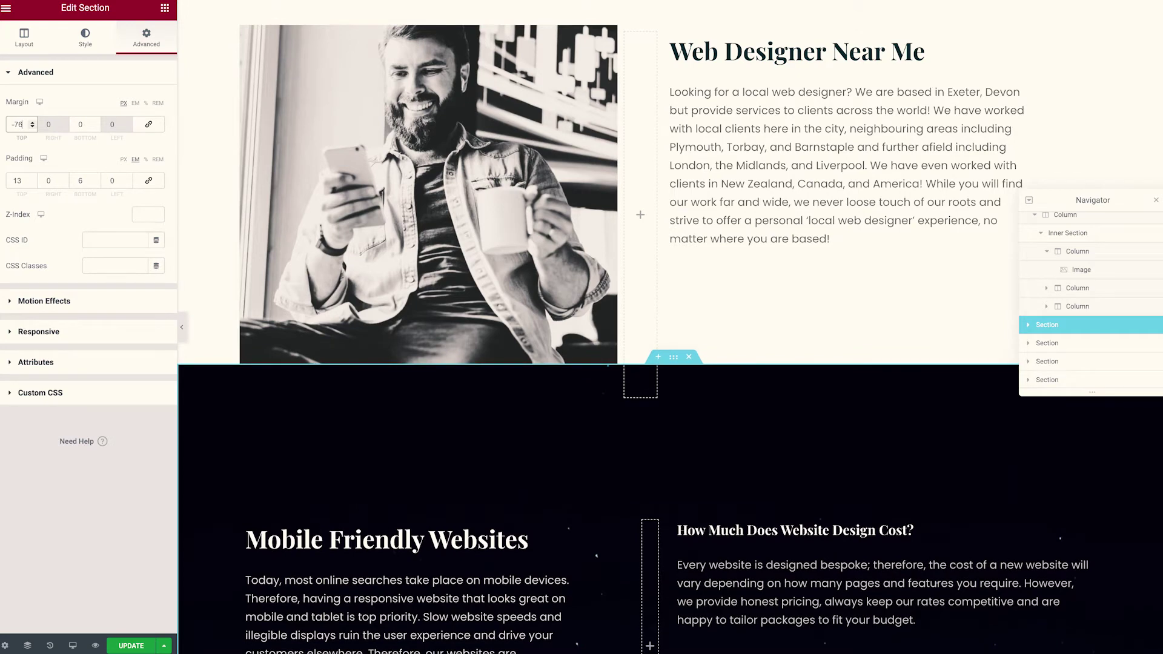
key(Down)
key(Down)
key(Down)
key(Down)
key(Down)
key(Down)
key(Down)
key(Down)
key(Down)
key(Down)
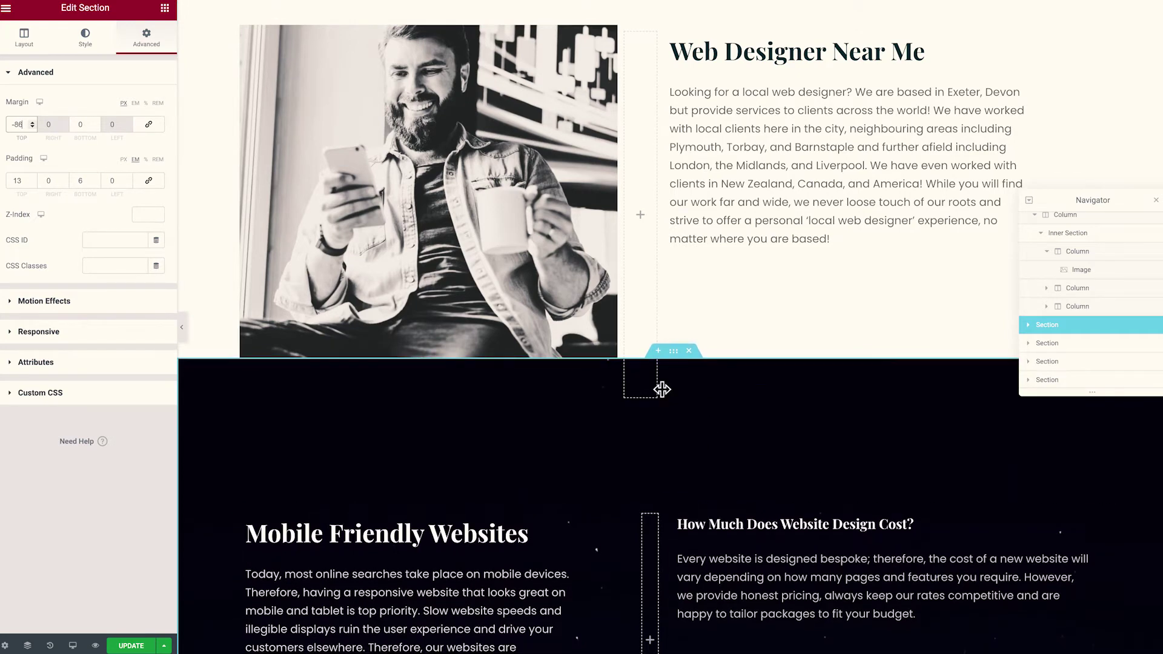
key(Down)
key(Down)
key(Down)
key(Down)
key(Down)
key(Down)
key(Down)
key(Down)
key(Down)
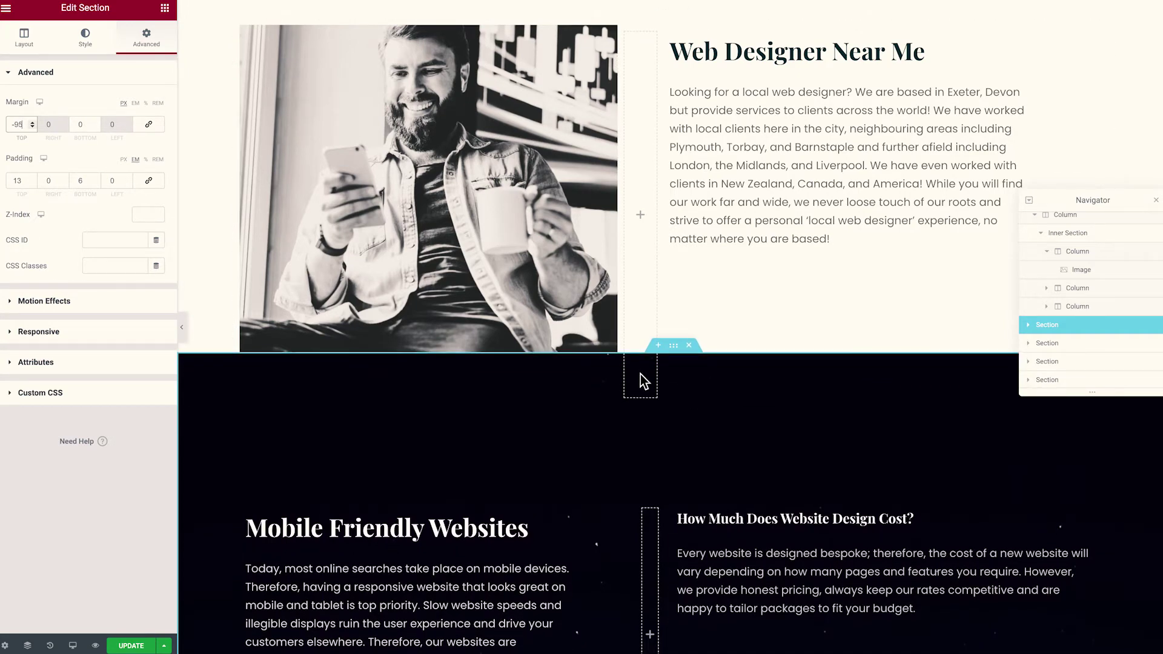
key(Down)
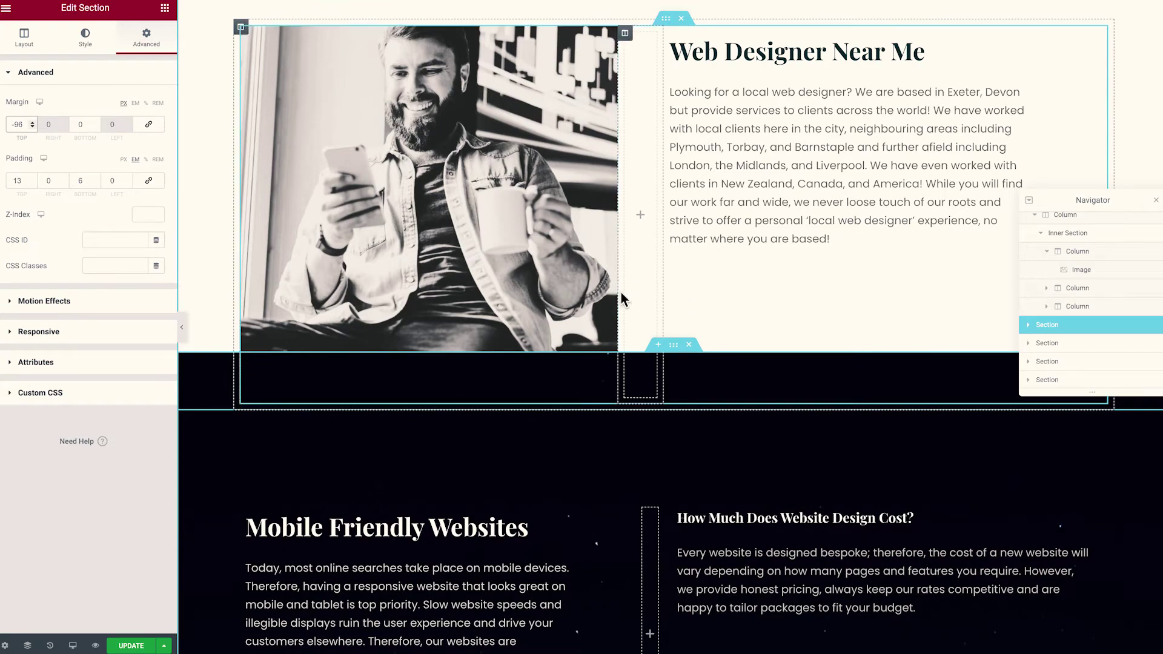
key(Down)
key(Down)
key(Down)
key(Down)
key(Down)
key(Down)
key(Down)
key(Down)
key(Down)
key(Down)
key(Down)
key(Down)
key(Down)
key(Down)
key(Down)
key(Down)
key(Down)
key(Down)
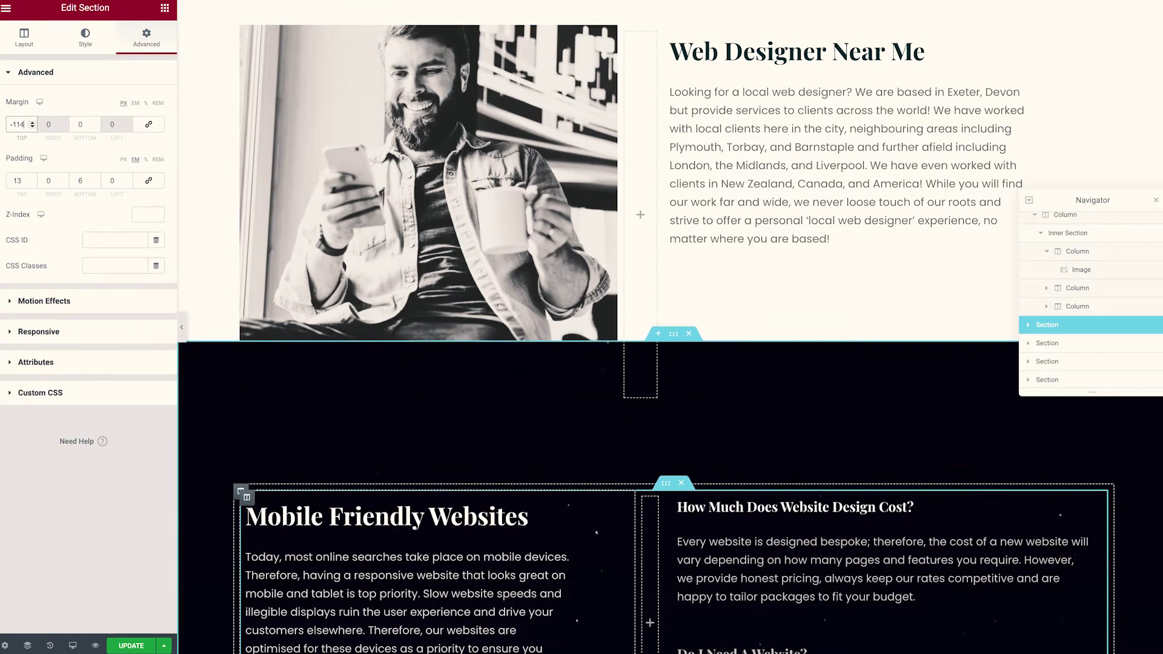
key(Down)
key(Down)
key(Down)
key(Down)
key(Down)
key(Down)
key(Down)
key(Down)
key(Down)
key(Down)
key(Down)
key(Down)
key(Down)
key(Down)
key(Down)
key(Down)
key(Down)
key(Down)
key(Down)
key(Down)
scroll(639, 456, up, 2)
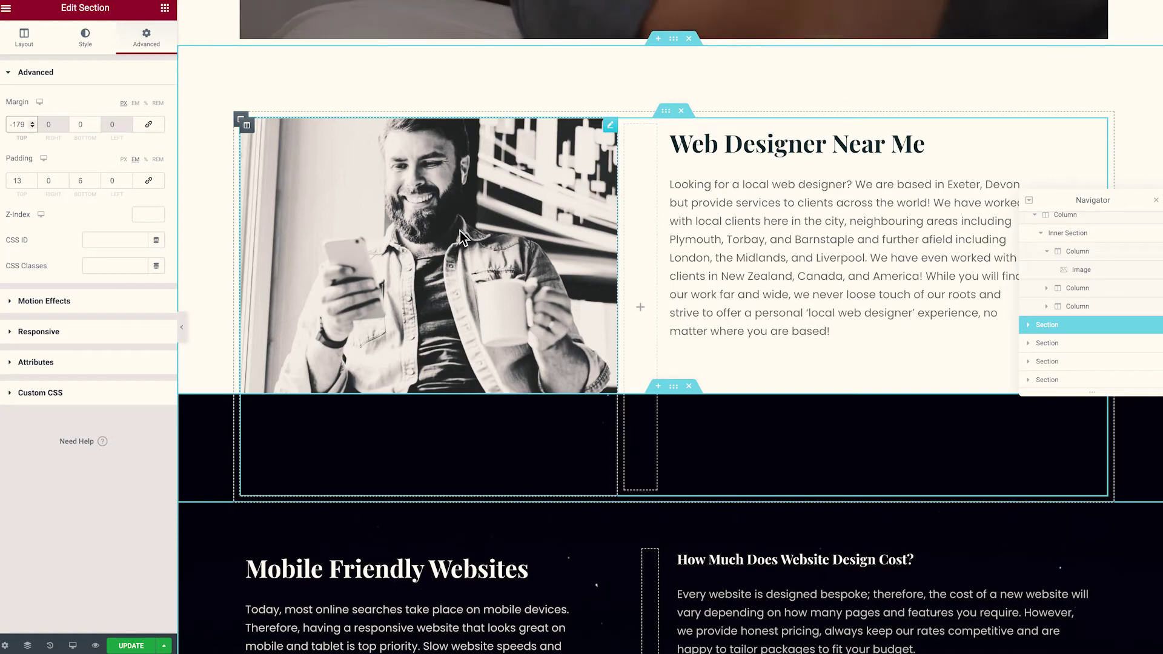
click(688, 470)
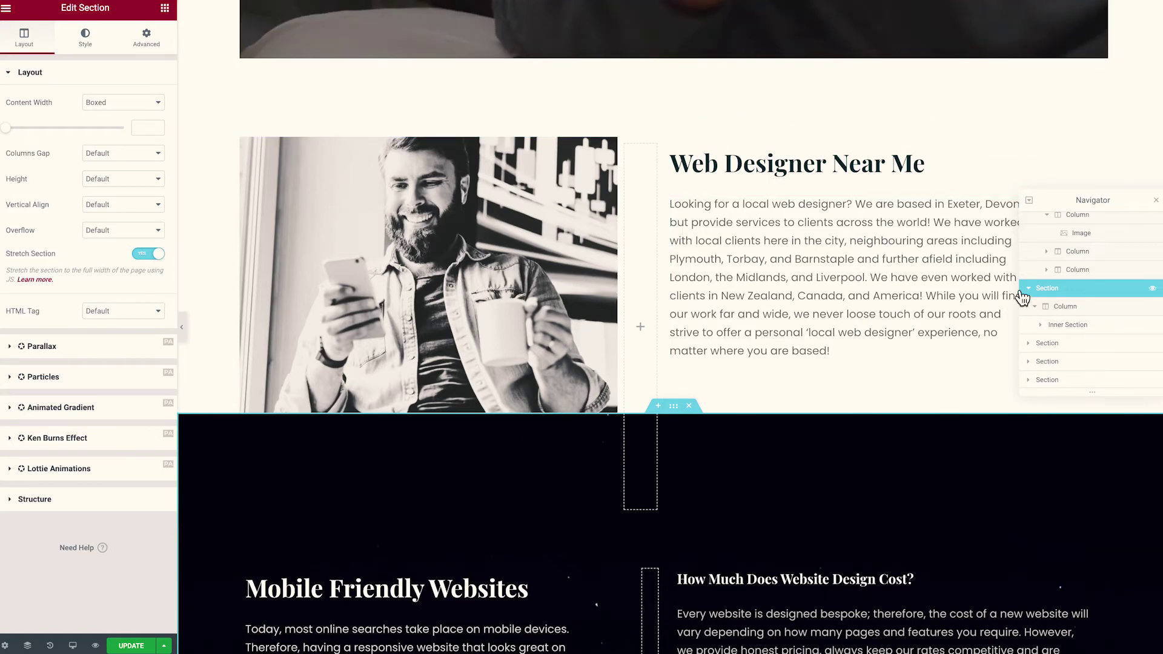
Step: Give the Web Designer Near Me section a Z-Index of 1, then clear it again
scroll(1066, 302, up, 3)
click(1047, 274)
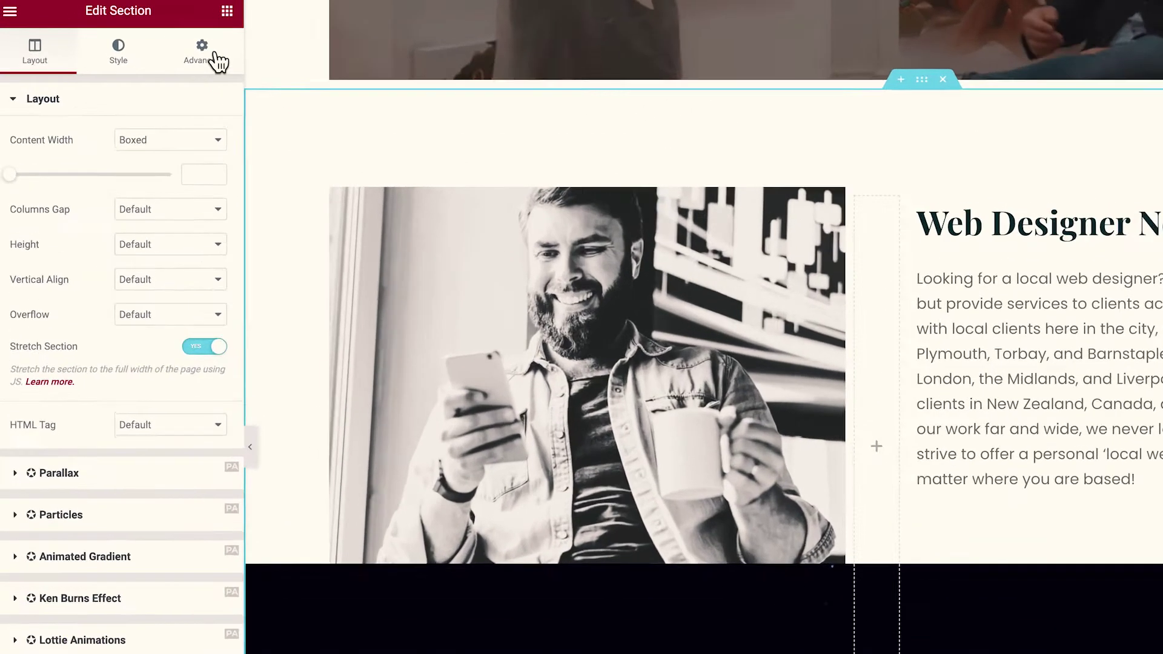
click(149, 37)
click(236, 342)
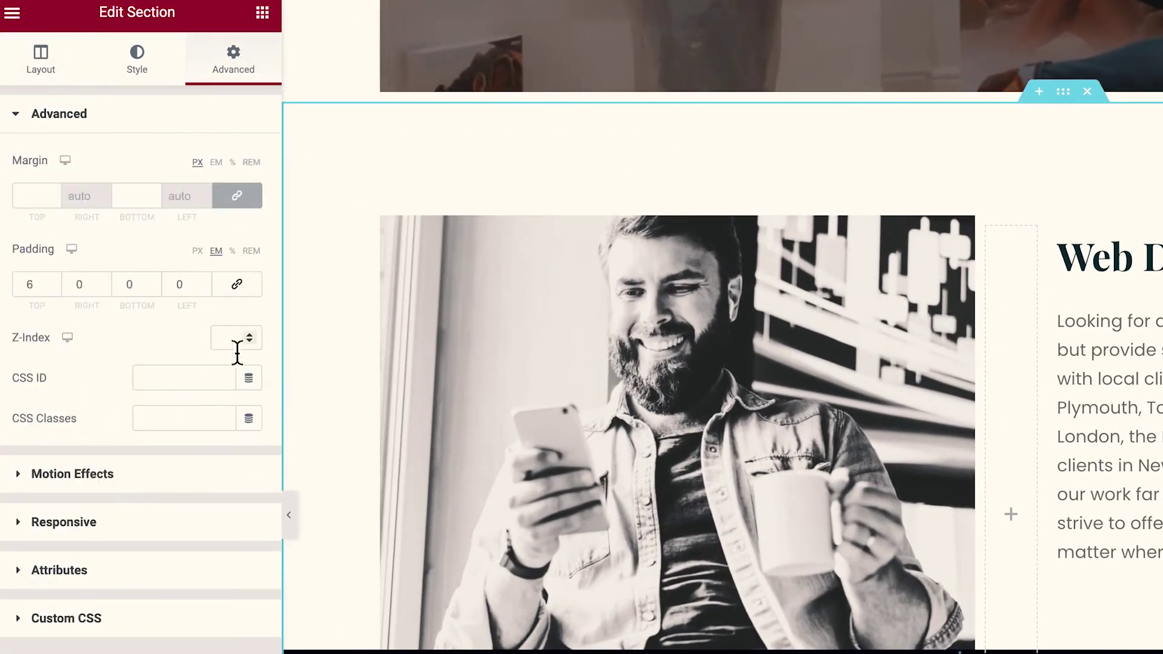
text(1)
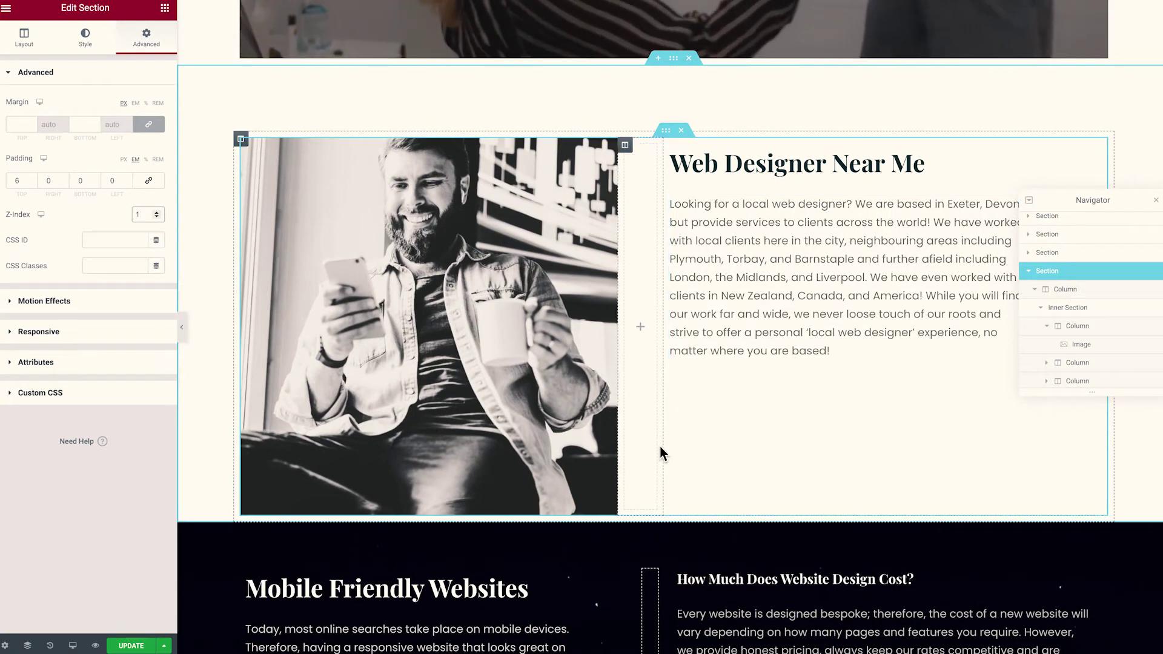
scroll(705, 443, down, 1)
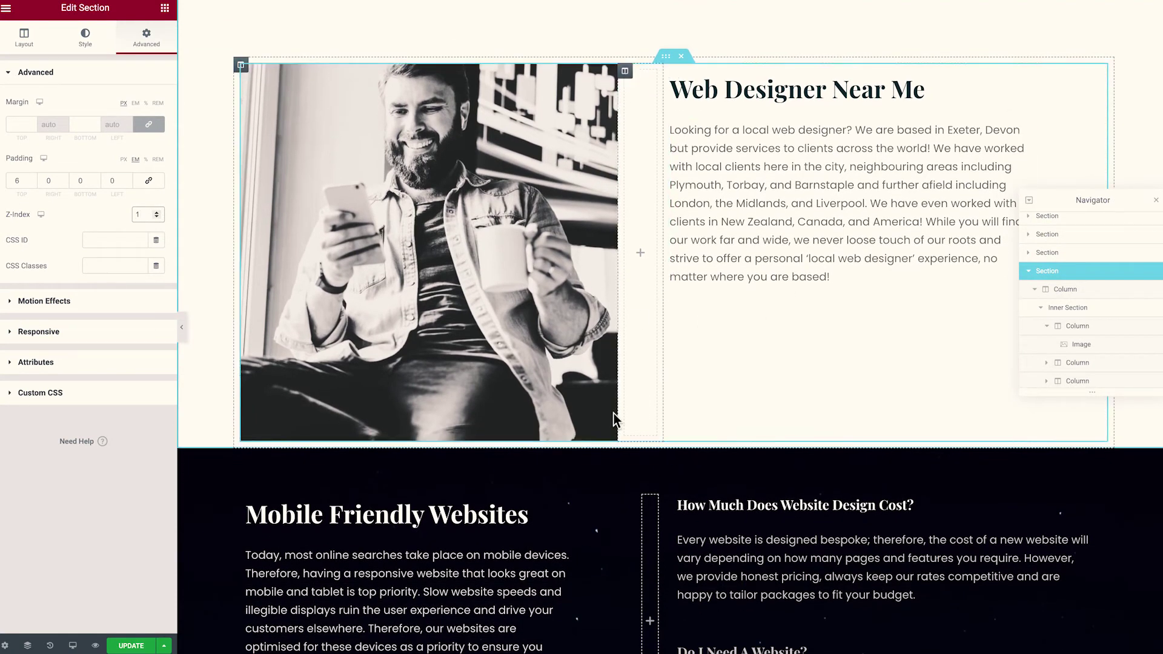
scroll(651, 495, down, 1)
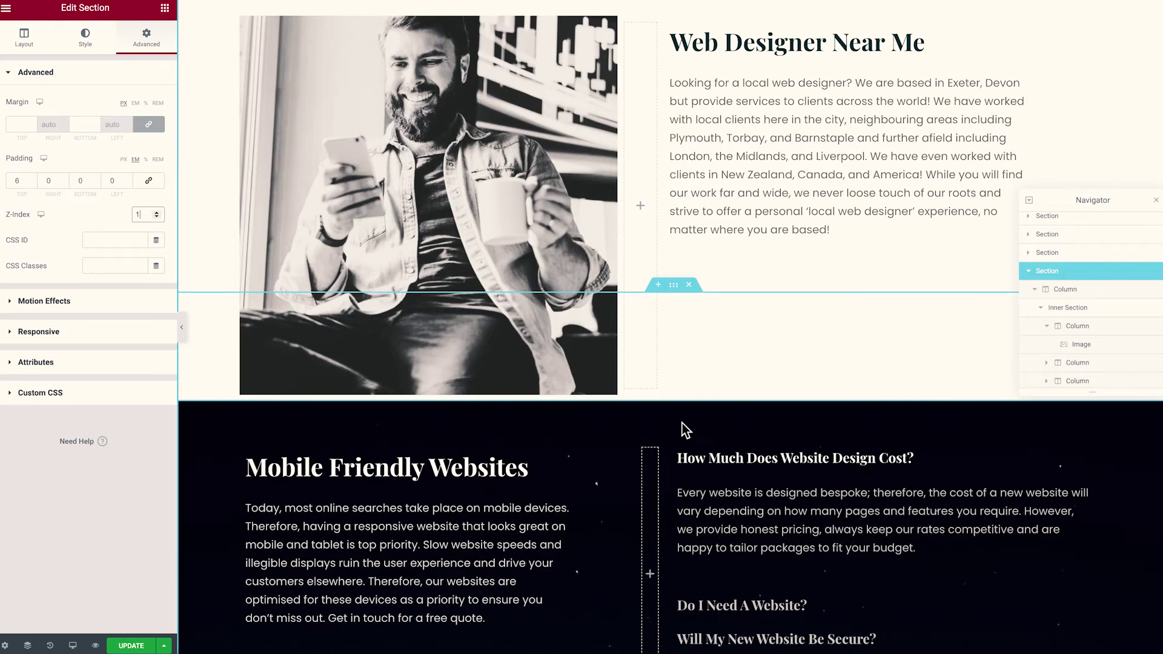
key(BackSpace)
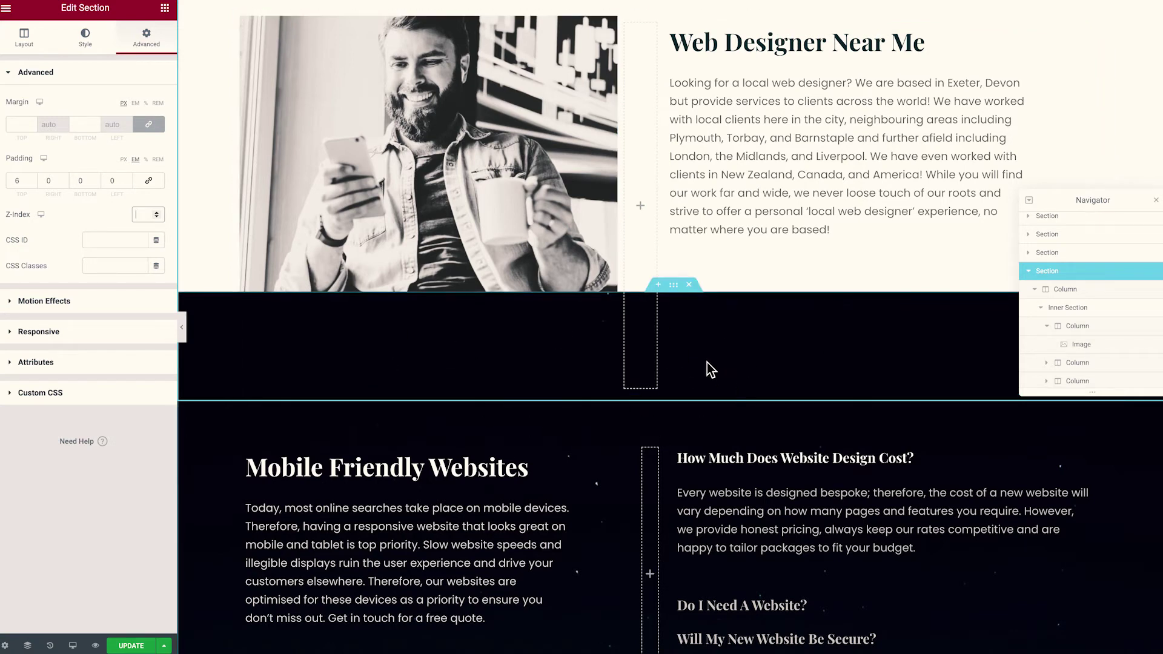
scroll(564, 366, up, 2)
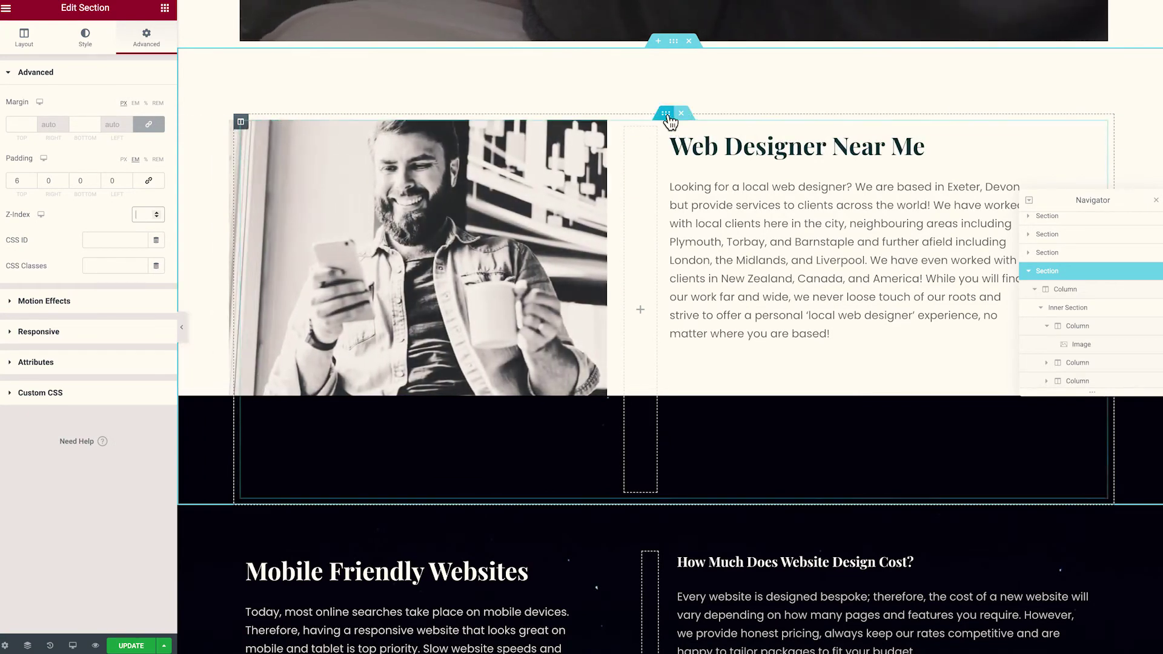
Step: Set the Web Designer image widget's Z-Index to 1, bringing it in front of the dark section
click(666, 115)
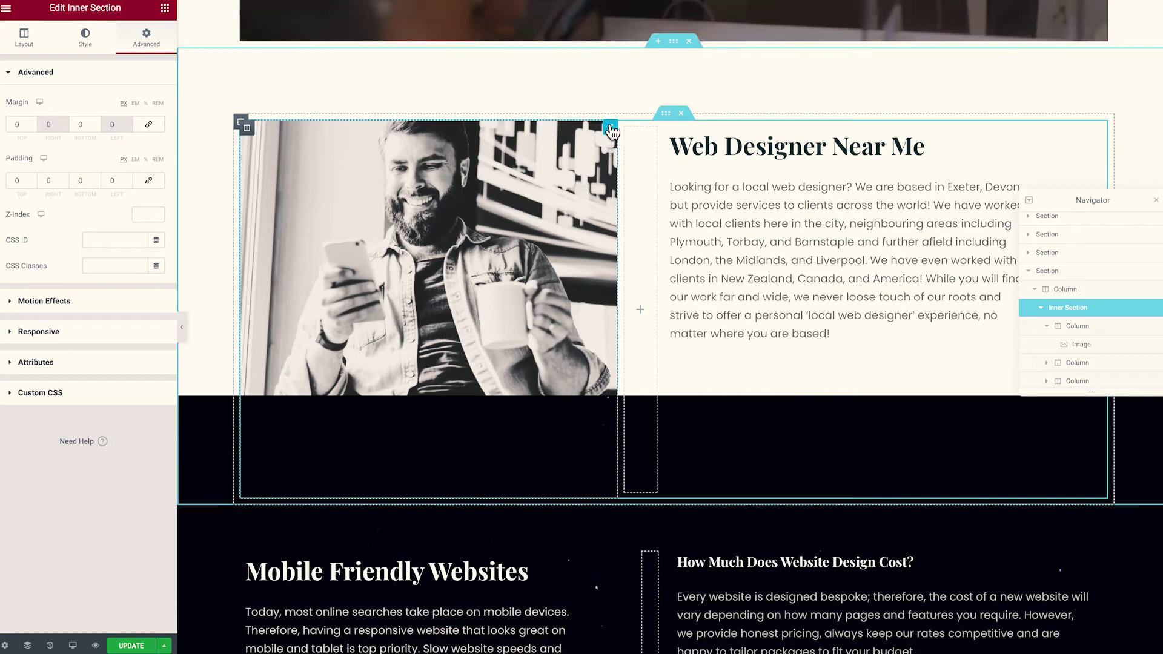
click(611, 129)
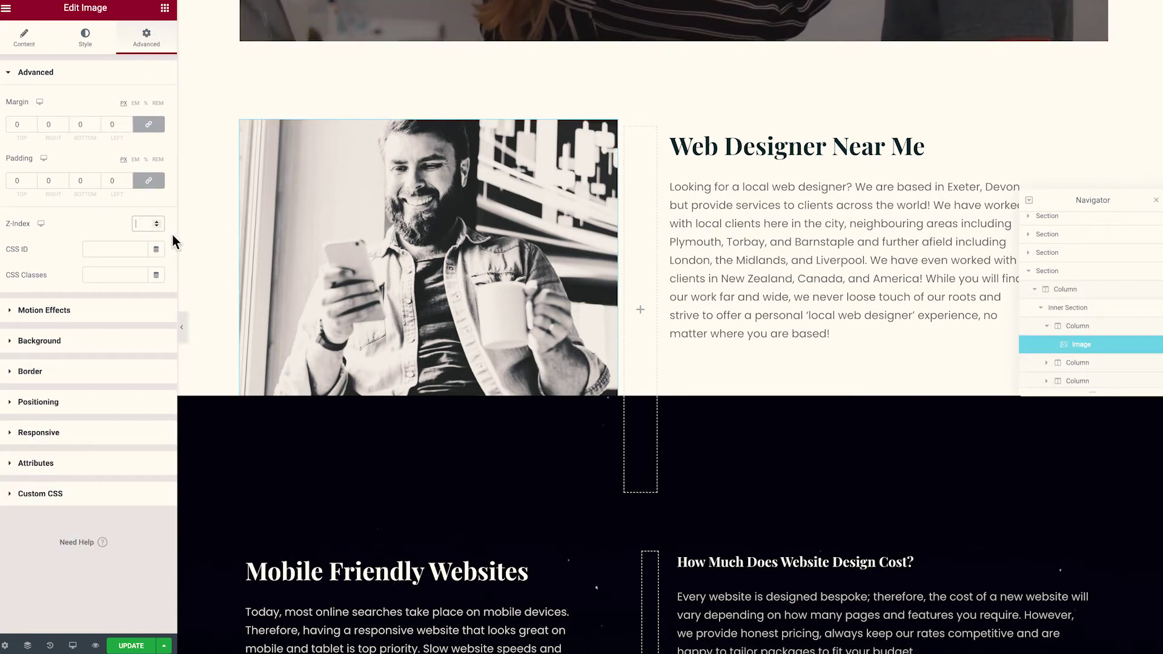
text(1)
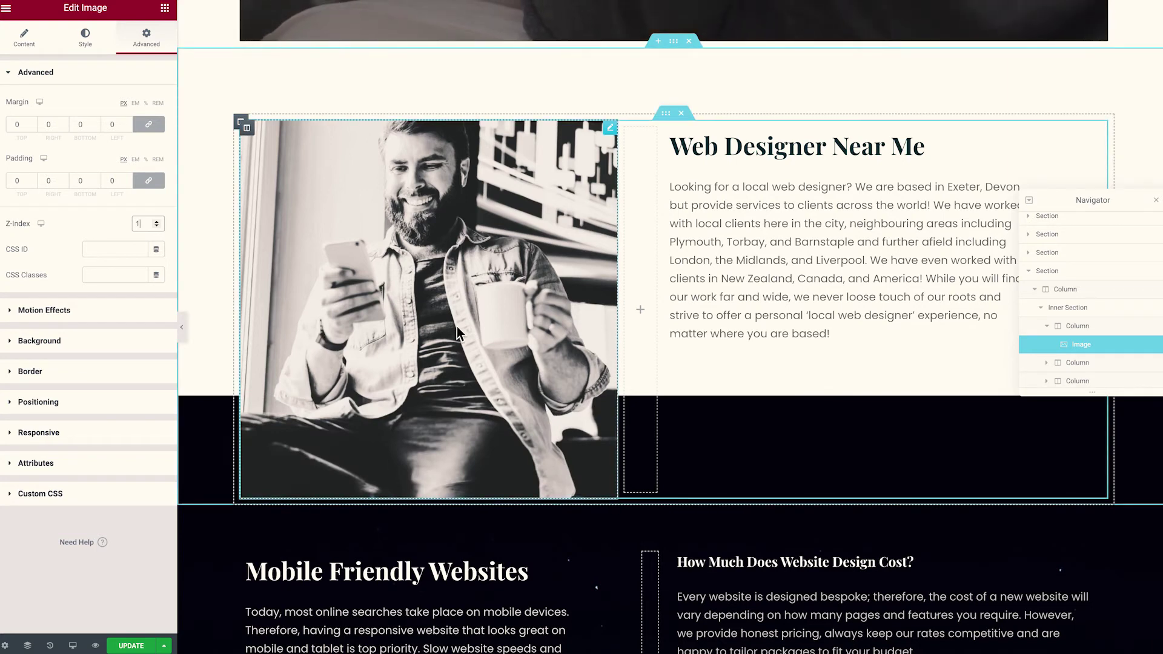
scroll(781, 377, down, 1)
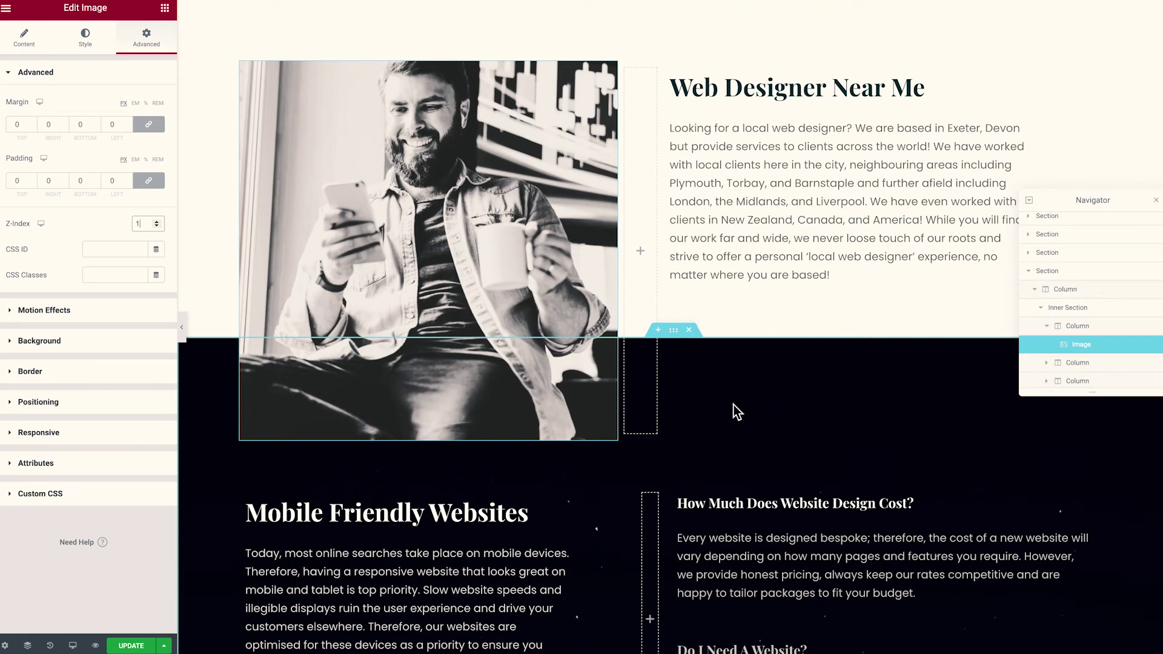
scroll(647, 132, up, 2)
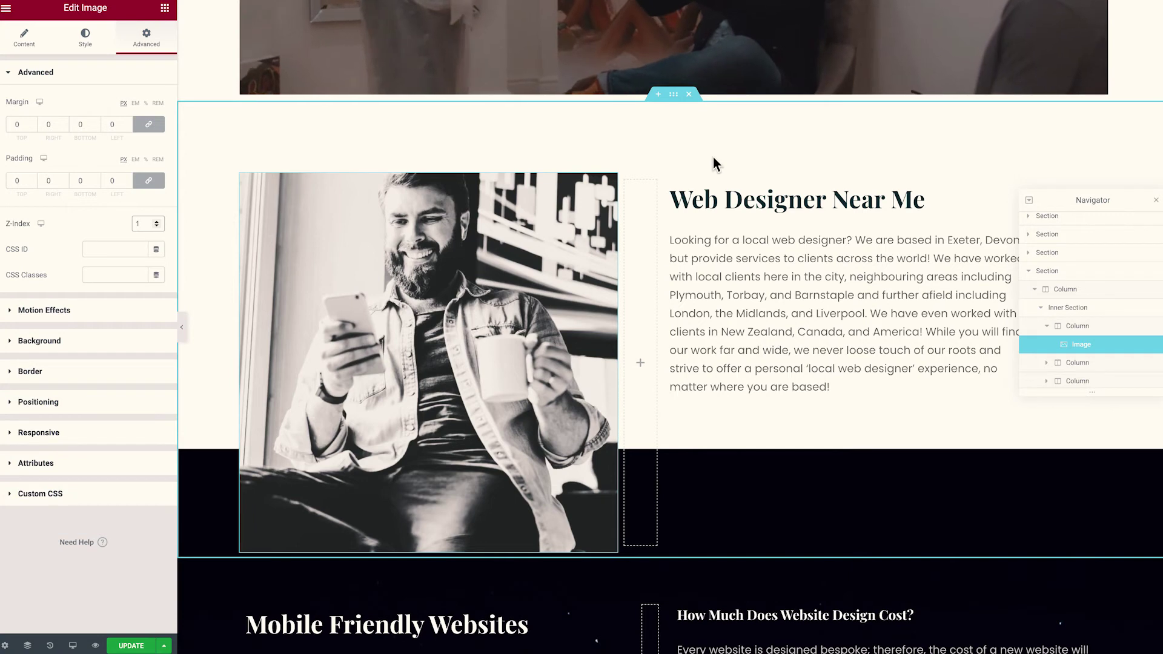
scroll(646, 132, down, 3)
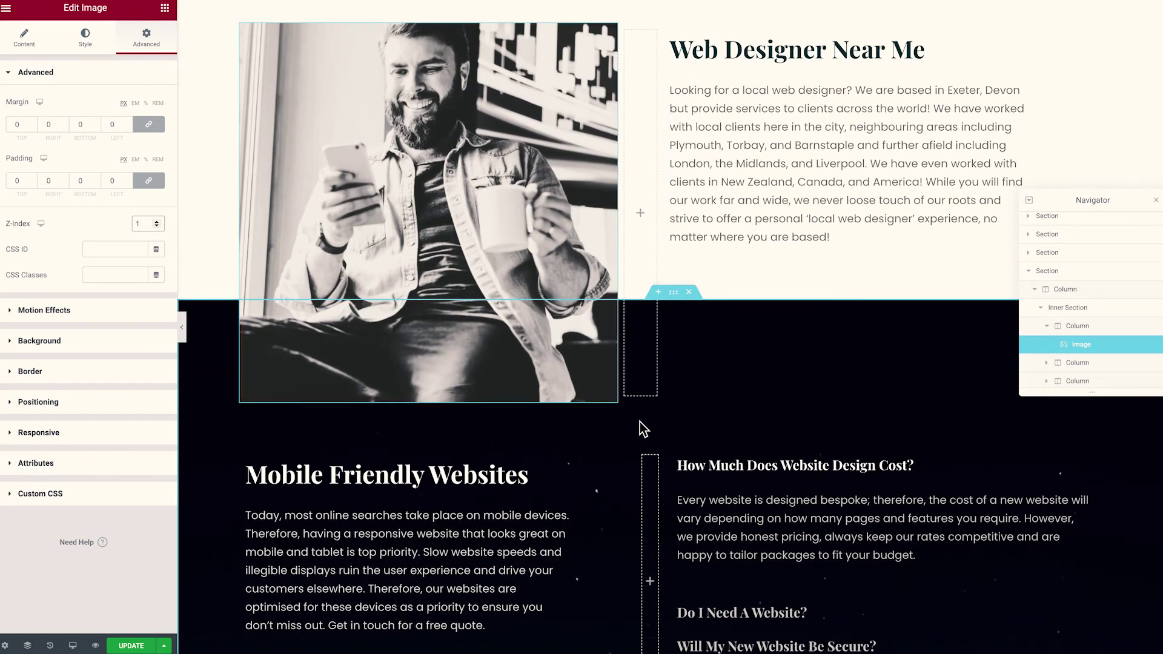
scroll(740, 395, up, 1)
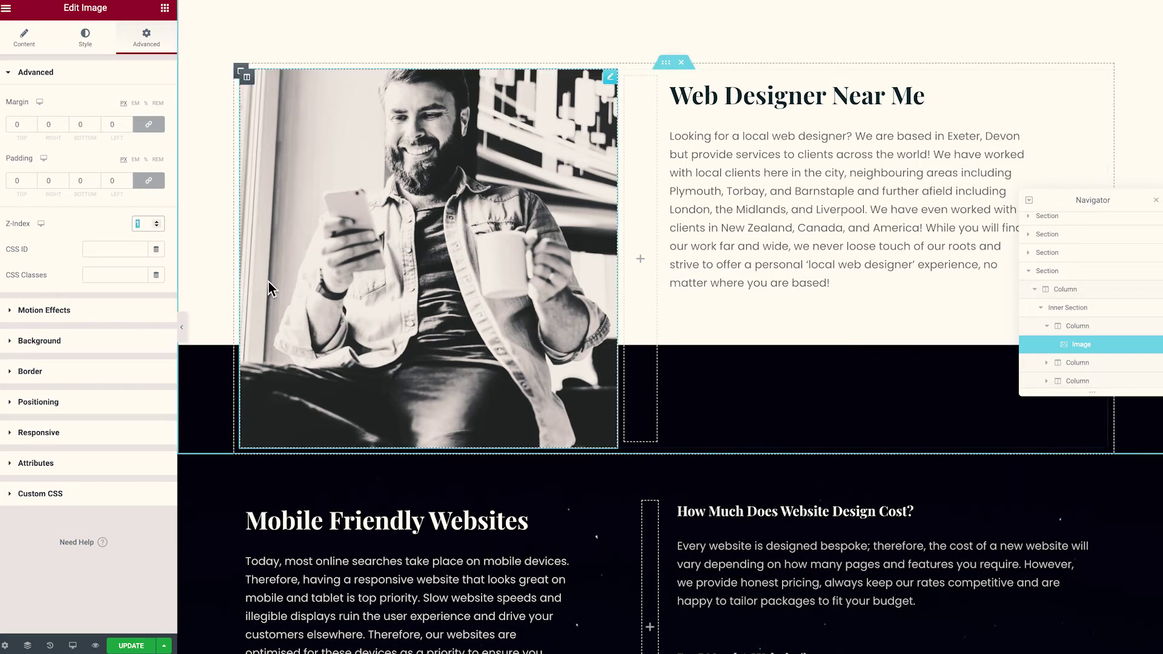
Step: Scroll the page to review the photo overlapping the dark Mobile Friendly Websites section
scroll(688, 465, up, 2)
scroll(688, 464, down, 2)
scroll(689, 462, down, 4)
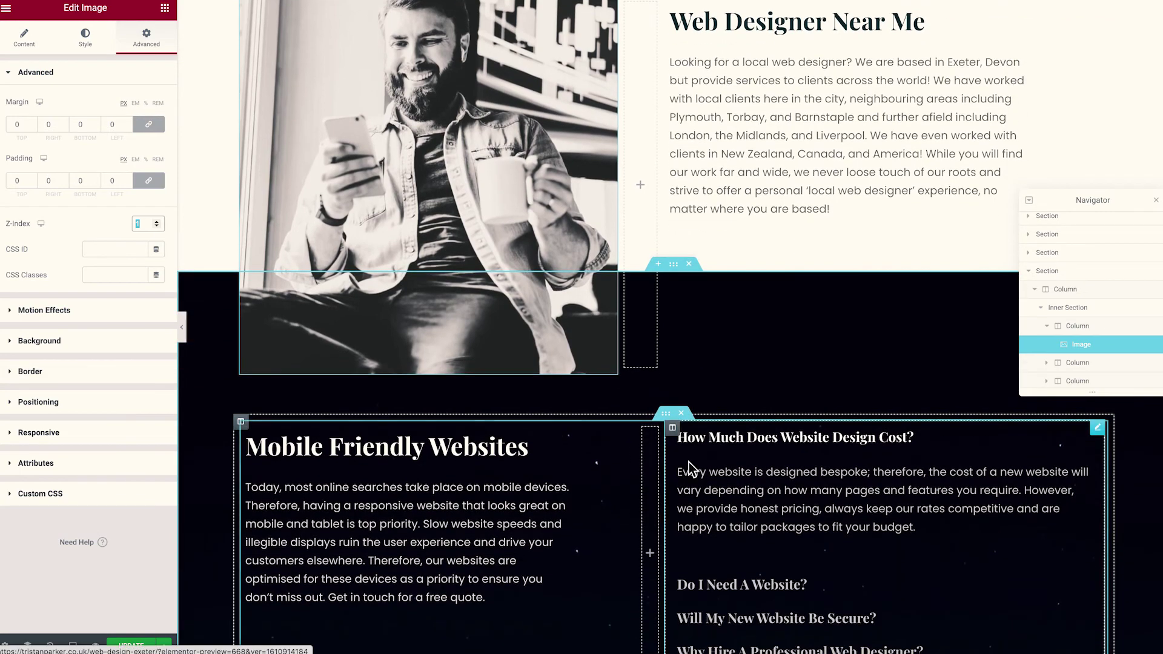
scroll(735, 519, up, 3)
scroll(735, 519, up, 3)
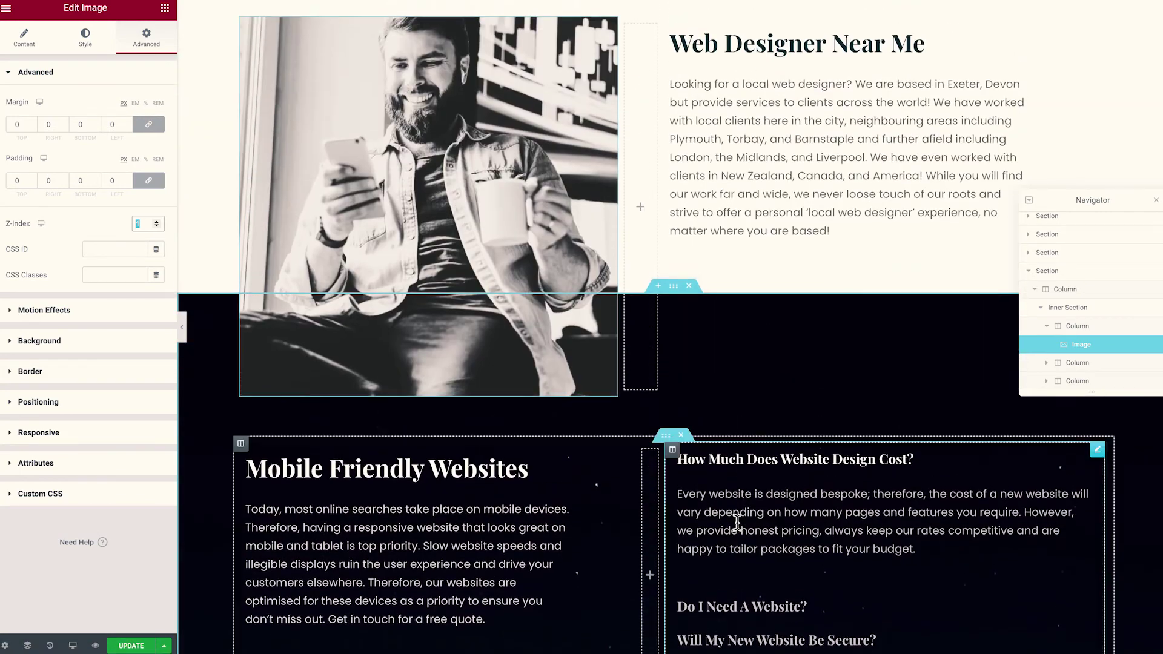